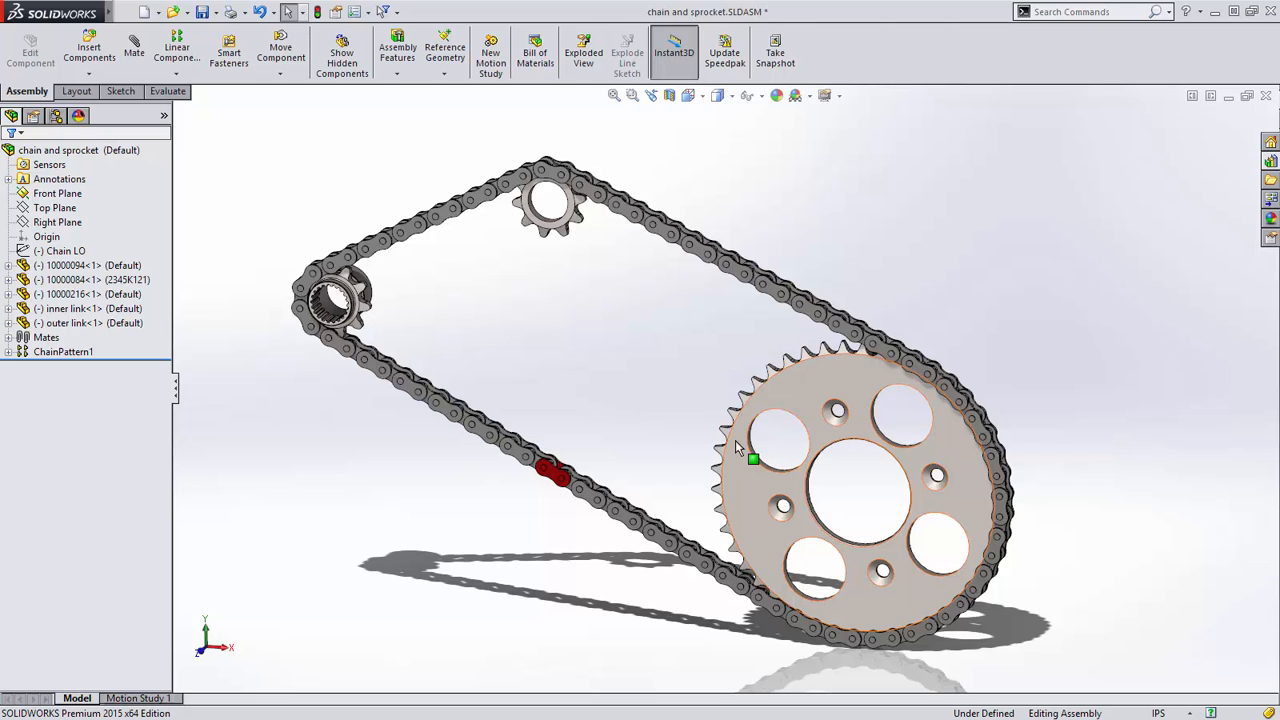
Rotate the large sprocket and drag a link along the chain's lower run to flex it
drag(734, 470, 745, 535)
key(Escape)
click(565, 490)
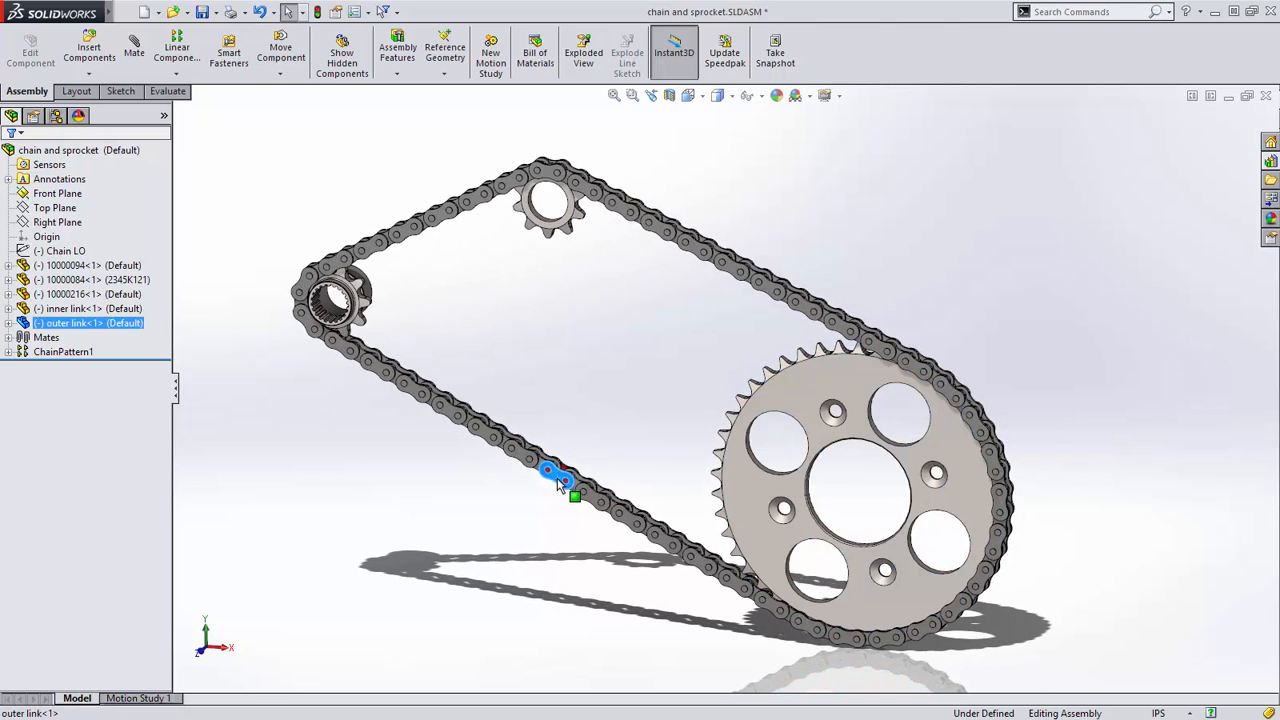
mouse_move(585, 505)
mouse_down()
mouse_move(725, 580)
mouse_move(330, 262)
mouse_move(555, 475)
mouse_up()
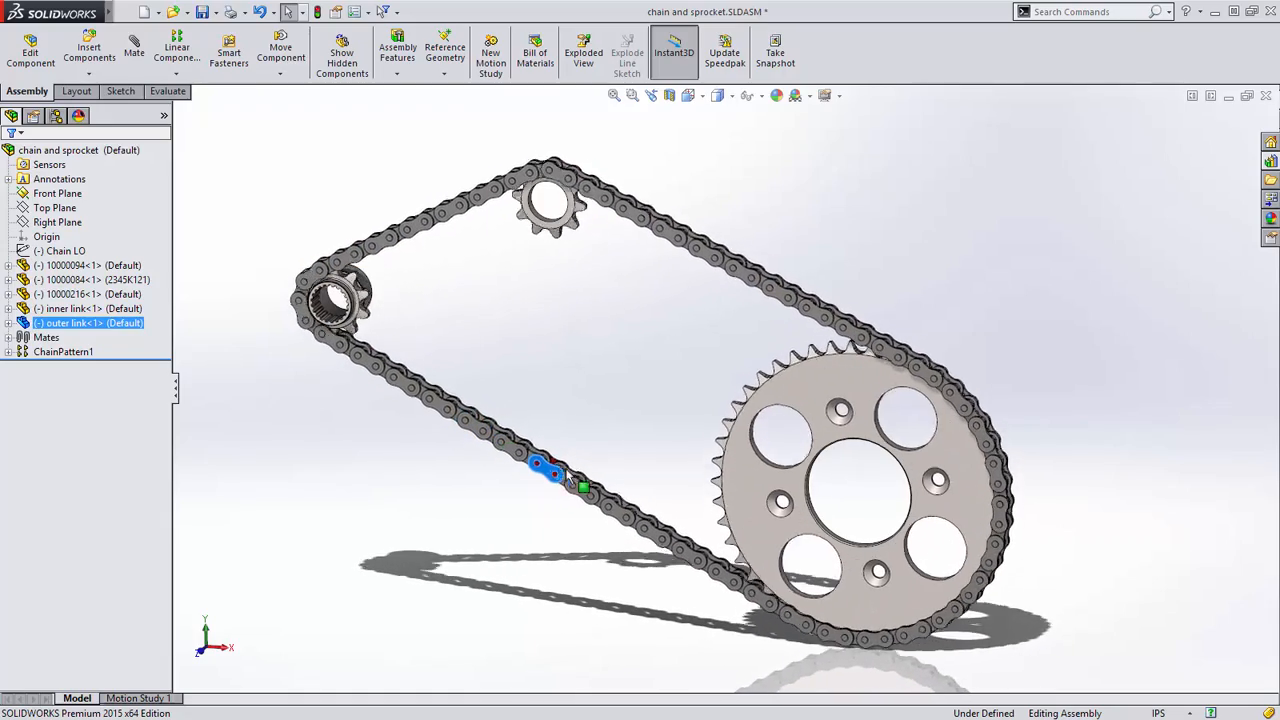
Switch to gantry.SLDASM and slide the sliding support carriage along the gantry beam
key(ctrl+Tab)
click(638, 330)
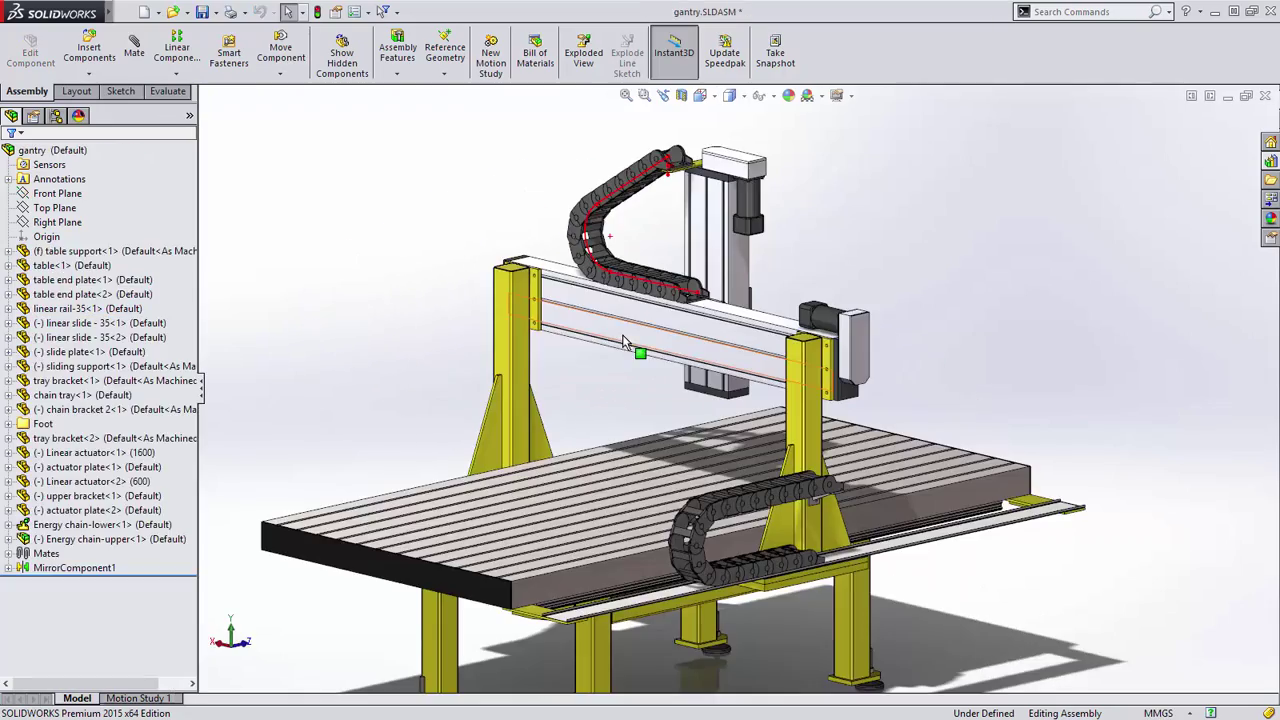
click(782, 420)
middle_drag(775, 440, 755, 443)
mouse_move(755, 445)
mouse_down()
mouse_move(660, 470)
mouse_move(820, 430)
mouse_up()
key(Escape)
Switch to the Energy chain-demo assembly and view the fixed mounting bracket's mates
key(ctrl+Tab)
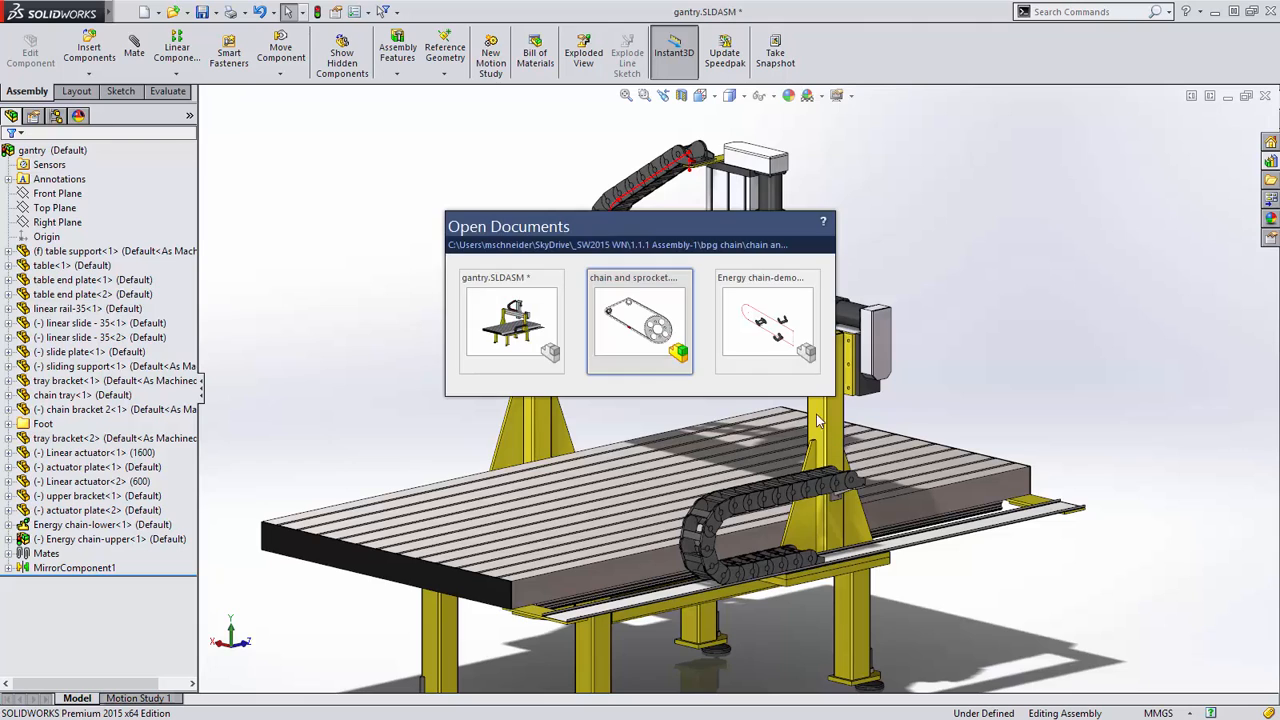
click(772, 318)
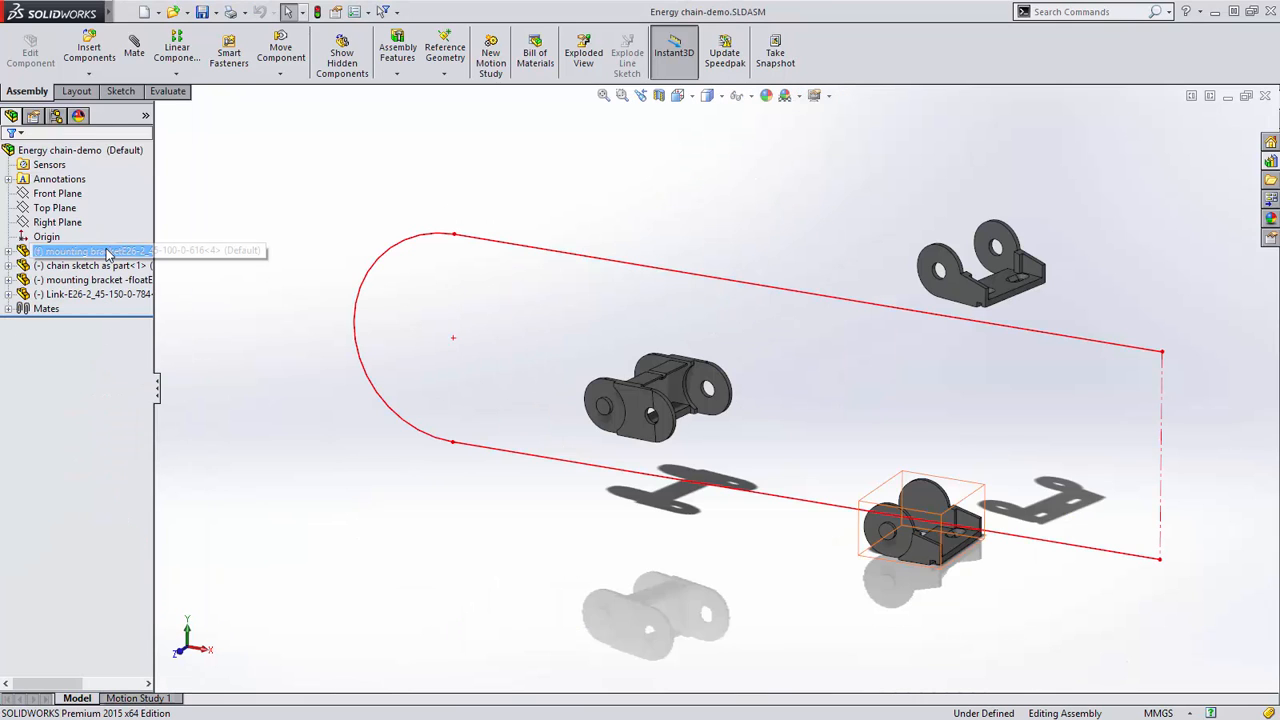
click(90, 251)
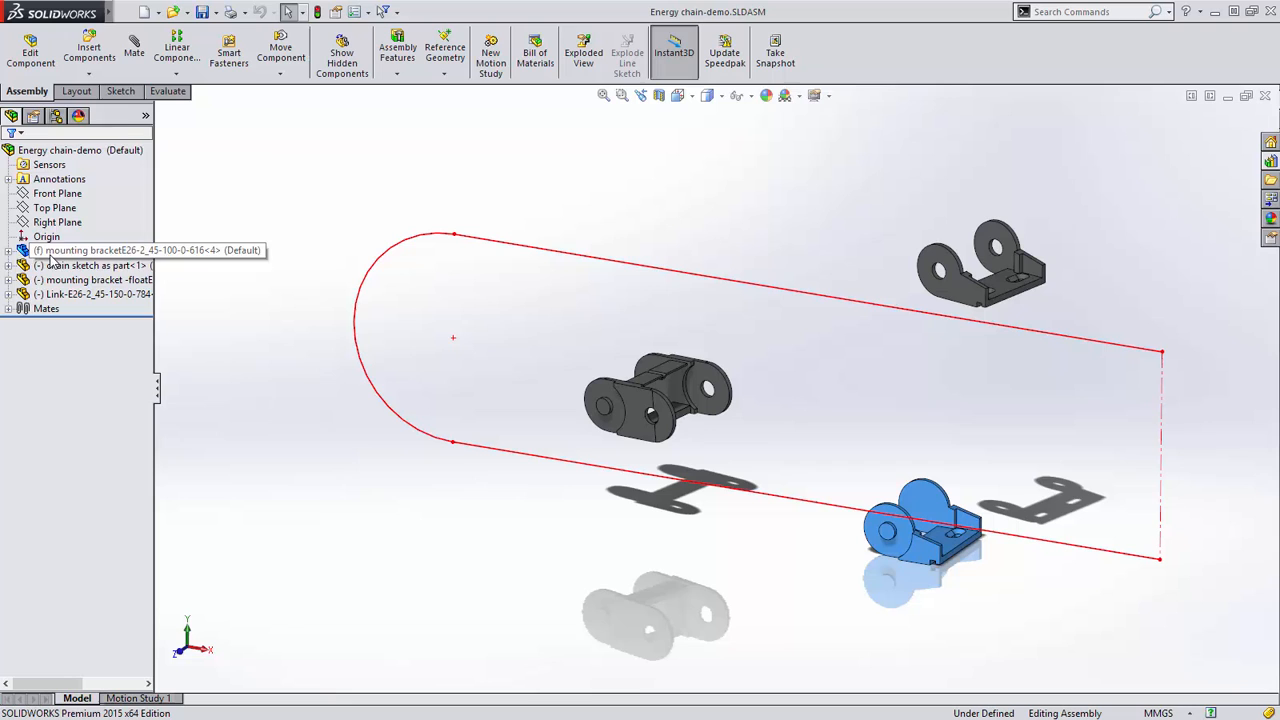
click(95, 265)
click(33, 118)
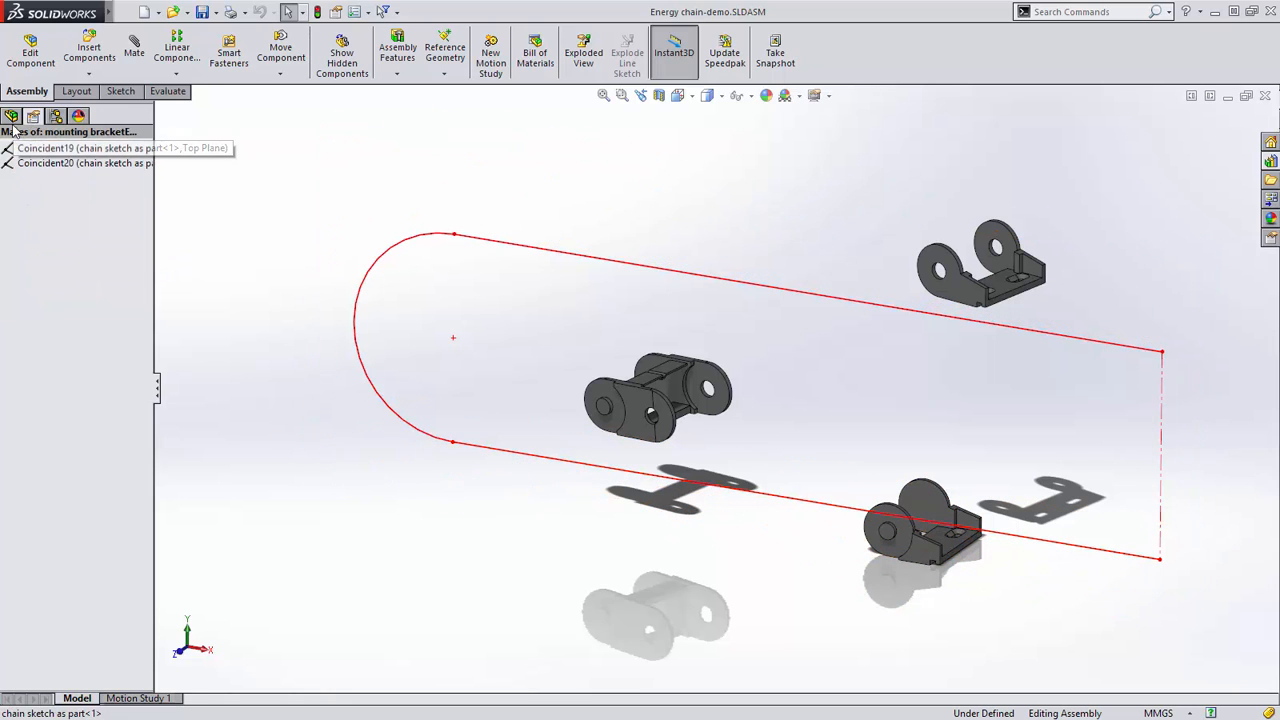
click(12, 117)
Test moving the chain sketch part, then view the floating bracket's and link's mates
click(454, 343)
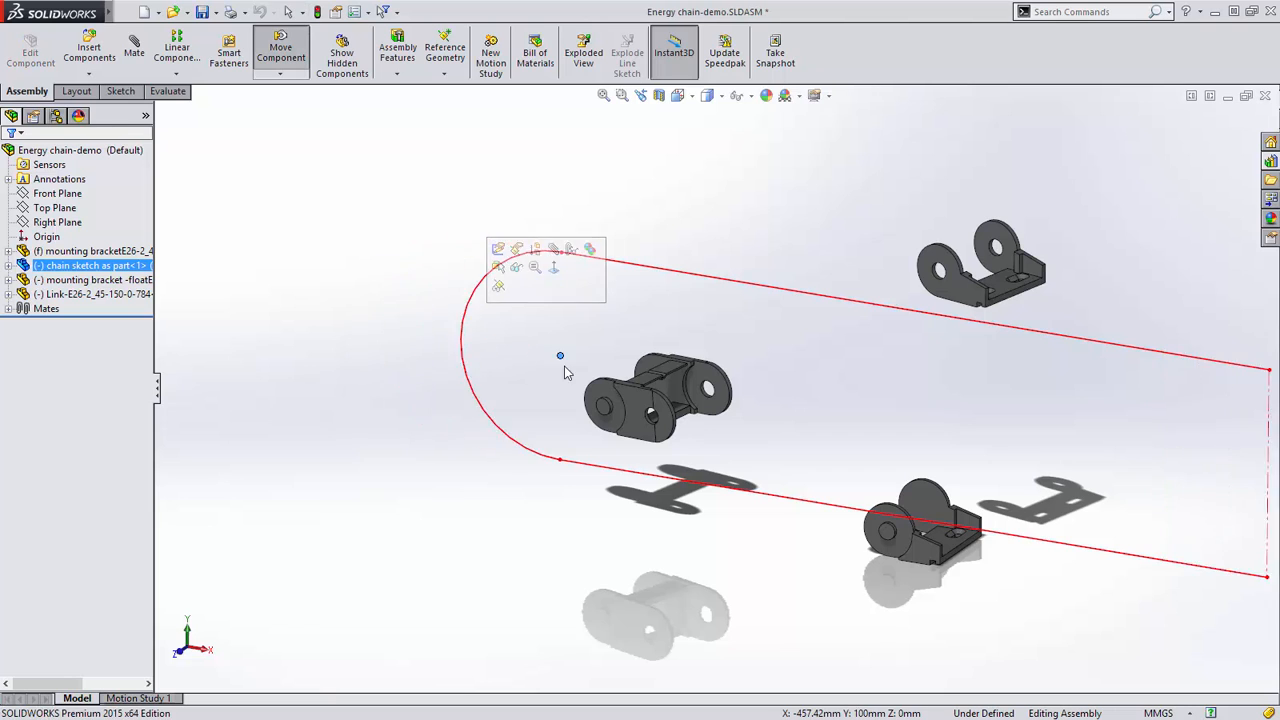
key(Escape)
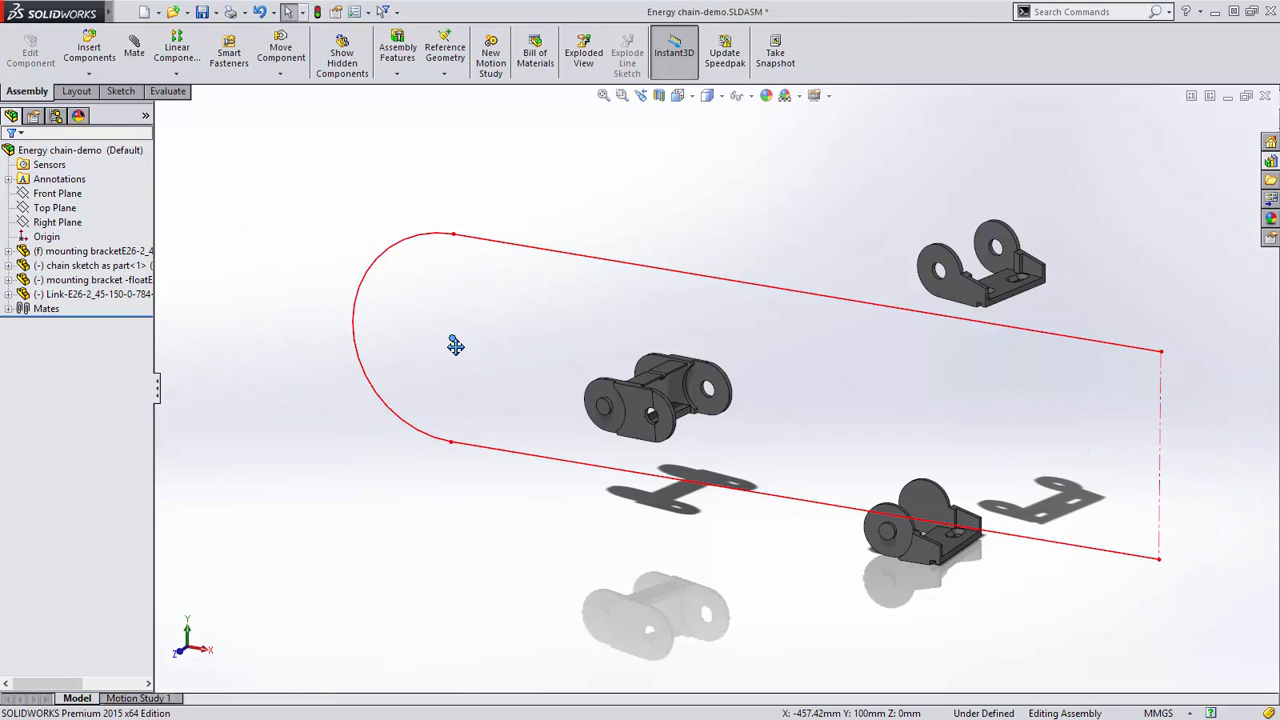
click(95, 279)
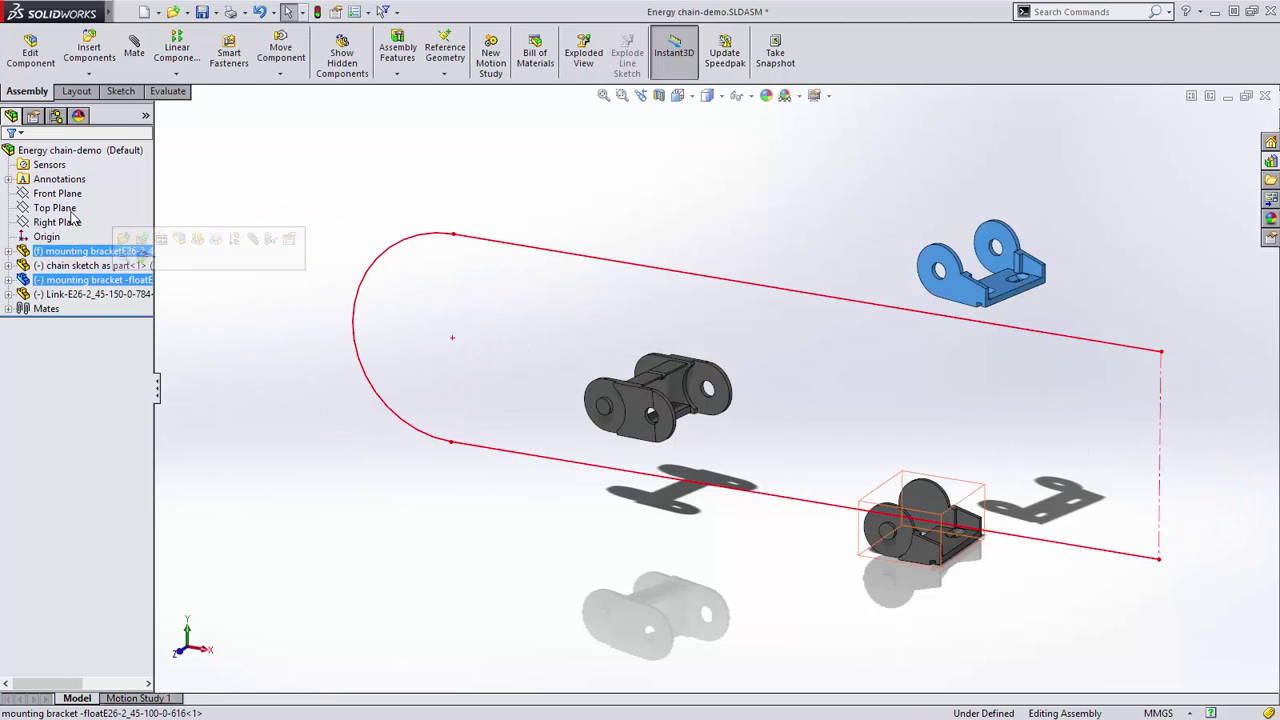
click(33, 117)
click(11, 117)
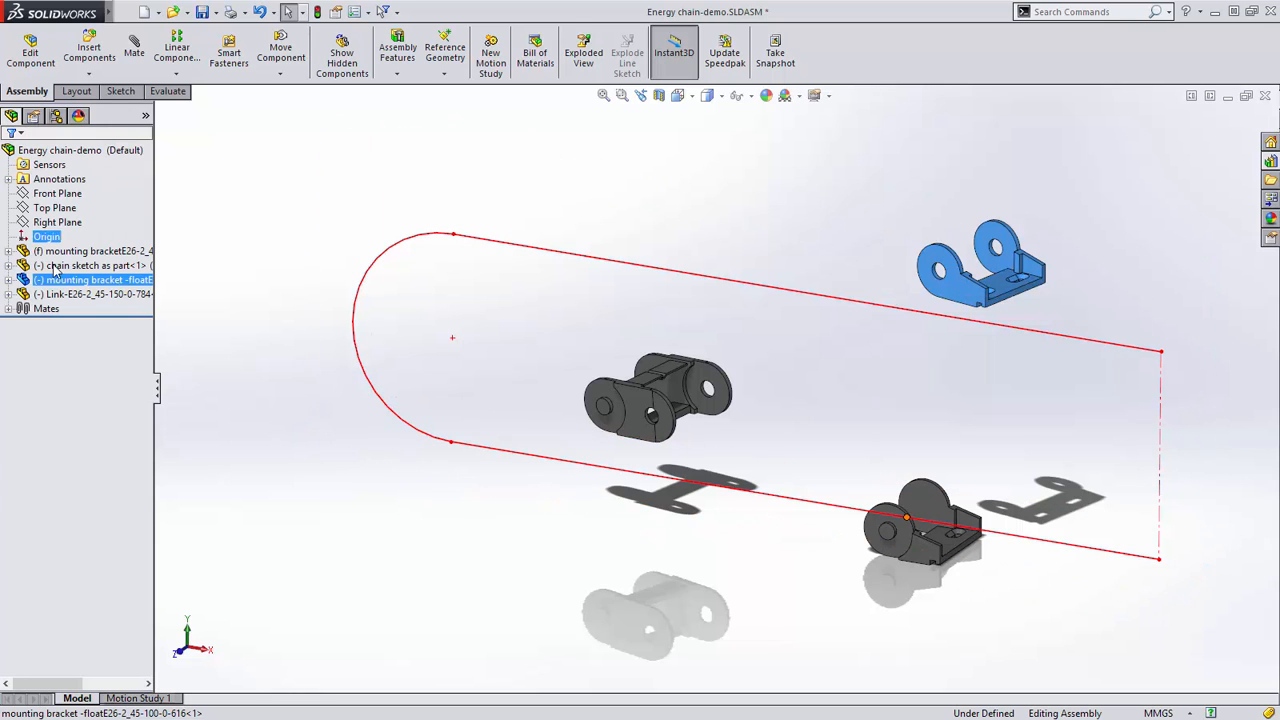
click(95, 293)
click(33, 117)
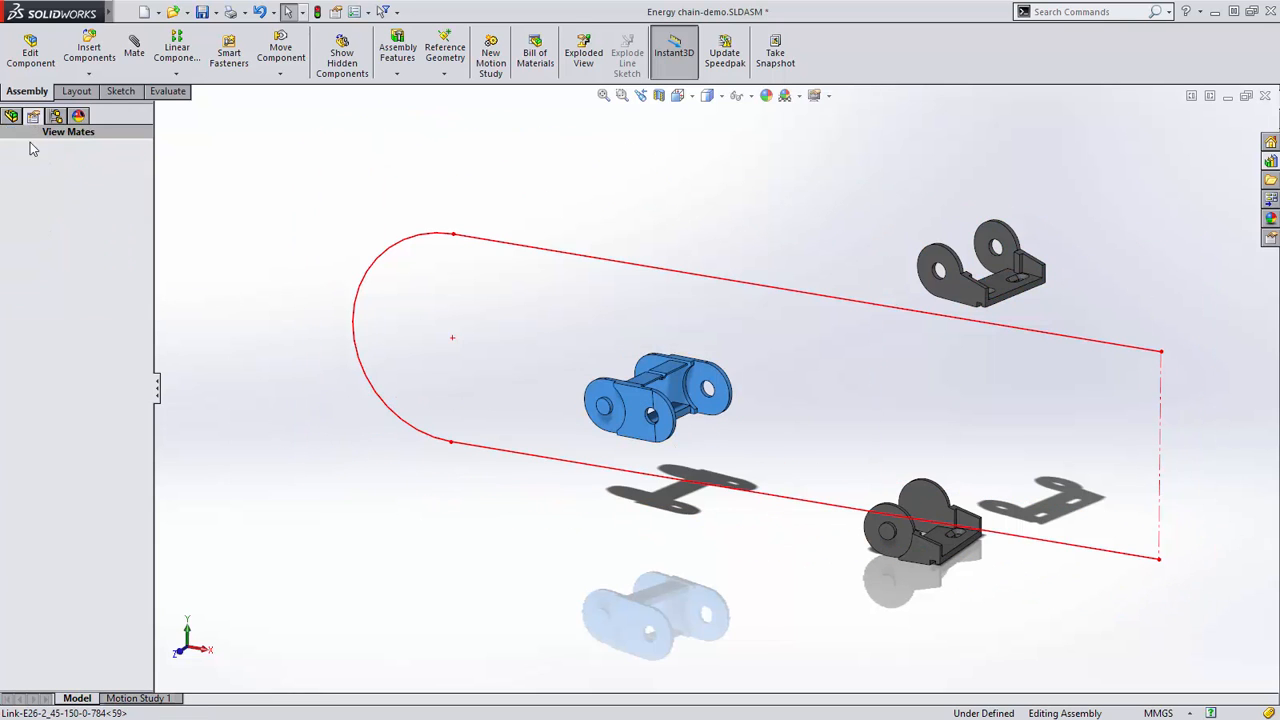
Start a Chain Component Pattern with the open sketch loop as its path
click(177, 58)
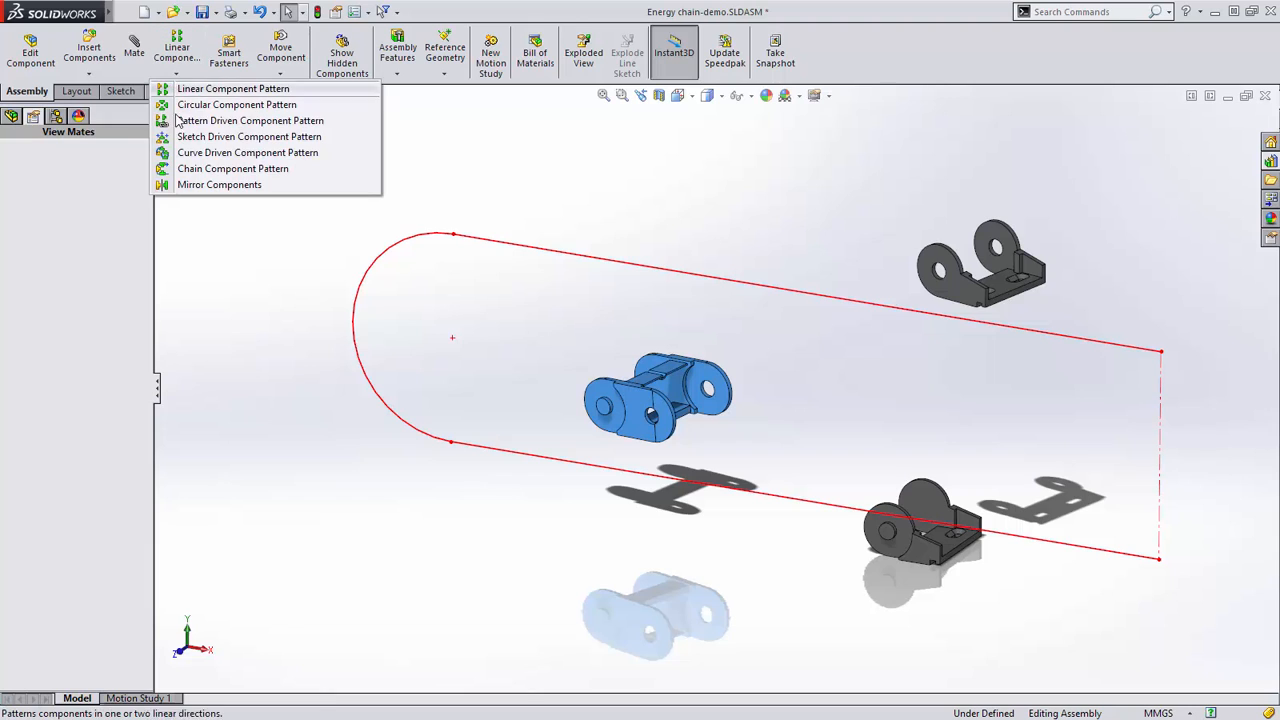
click(230, 168)
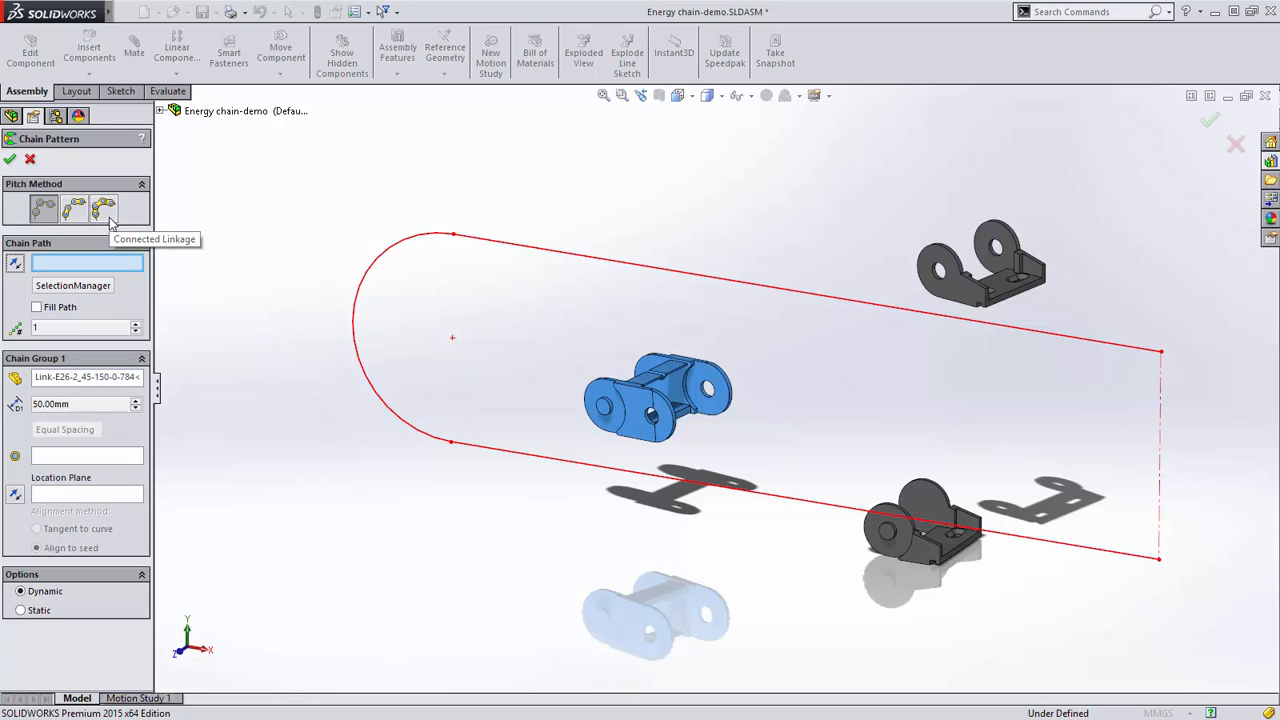
click(73, 285)
click(358, 292)
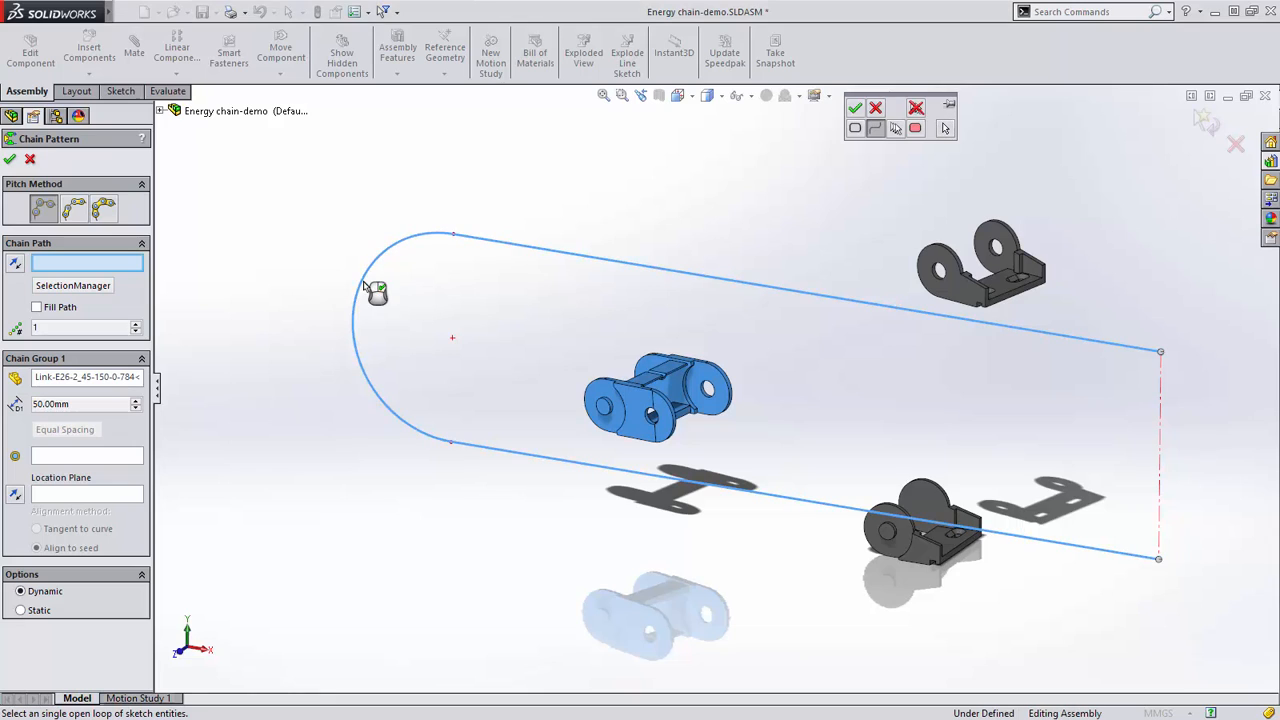
right_click(365, 287)
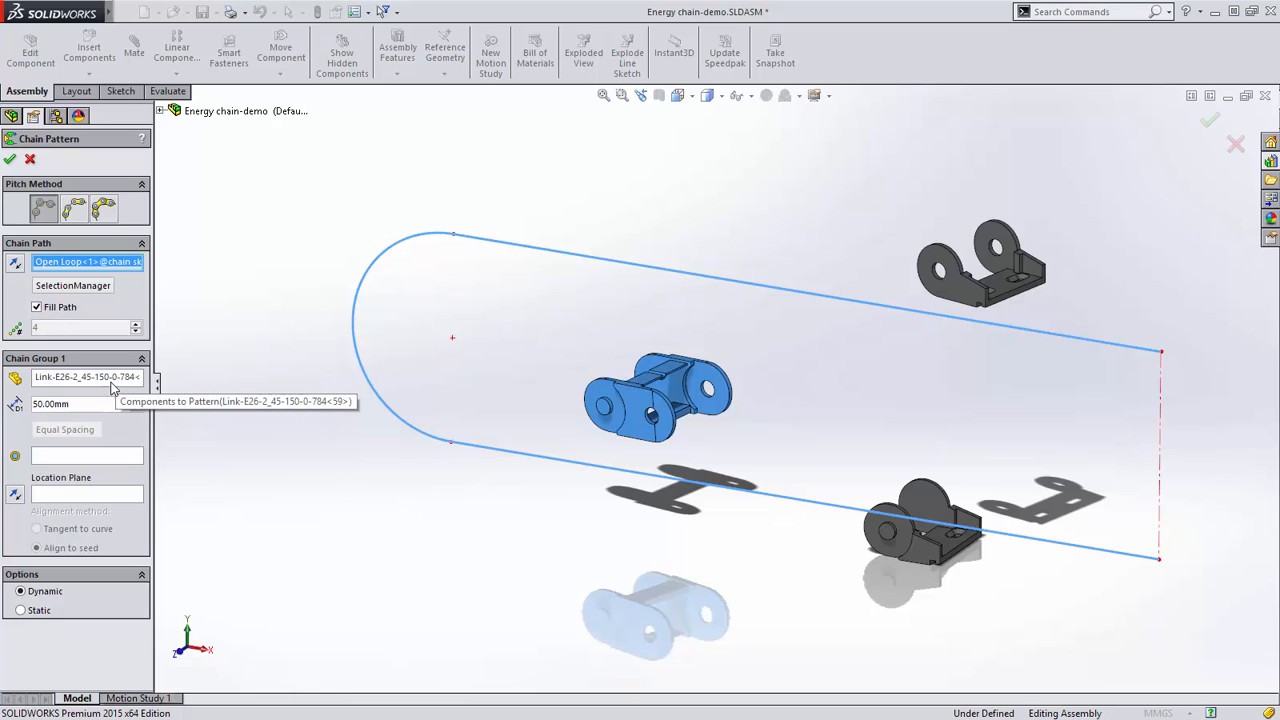
Use the link's circular pin edge as pitch reference and its Front Plane as location plane
click(95, 457)
click(667, 445)
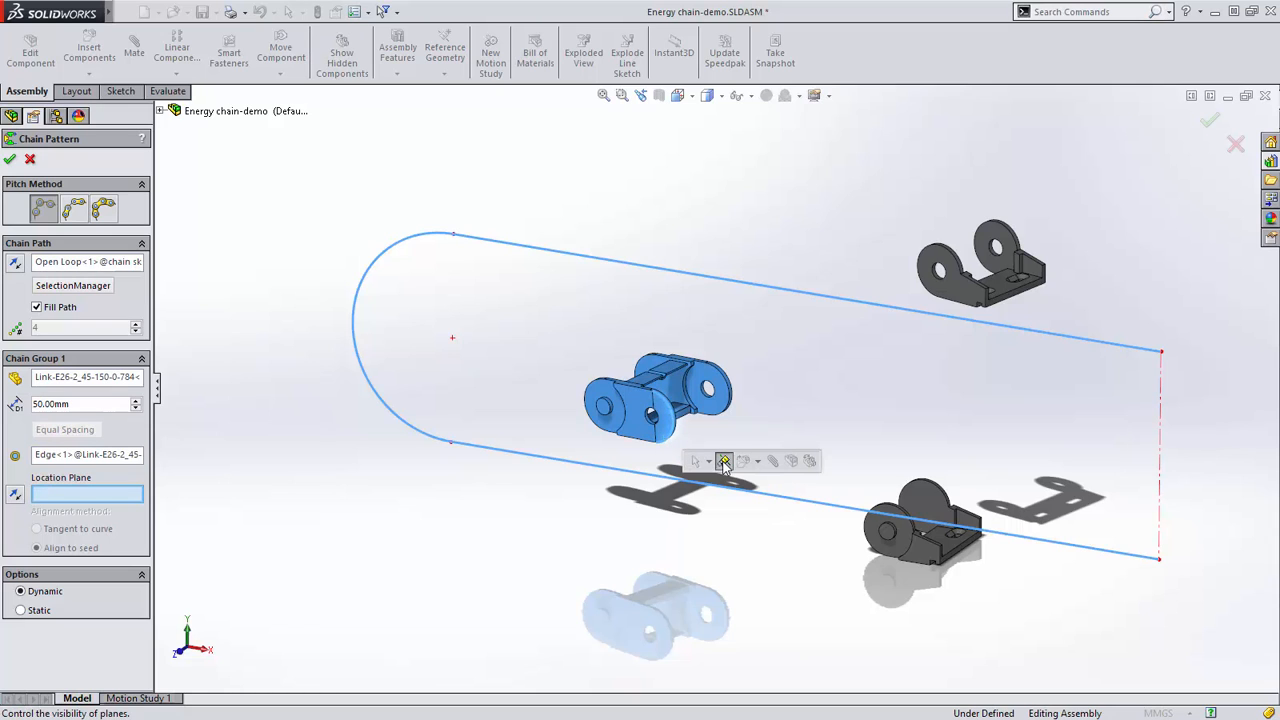
click(722, 462)
click(681, 447)
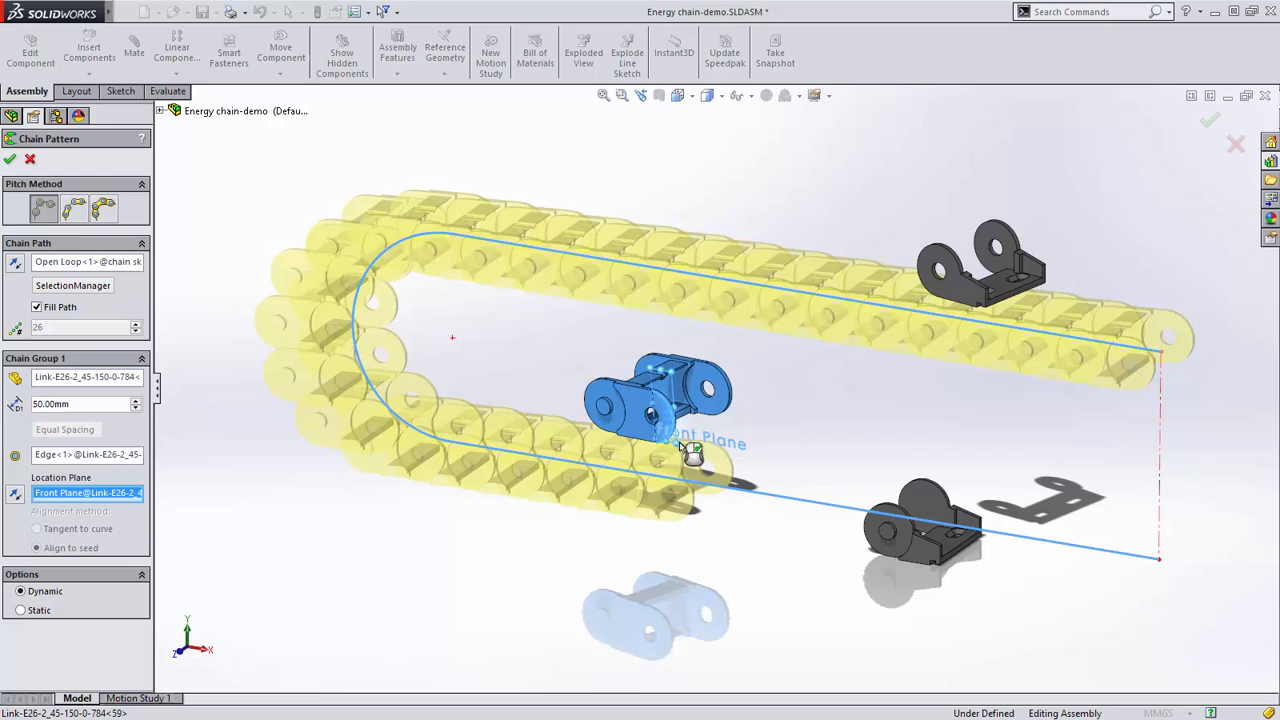
Confirm the pattern, fix the chain sketch part, hide planes and drag a link to flex the chain
key(Return)
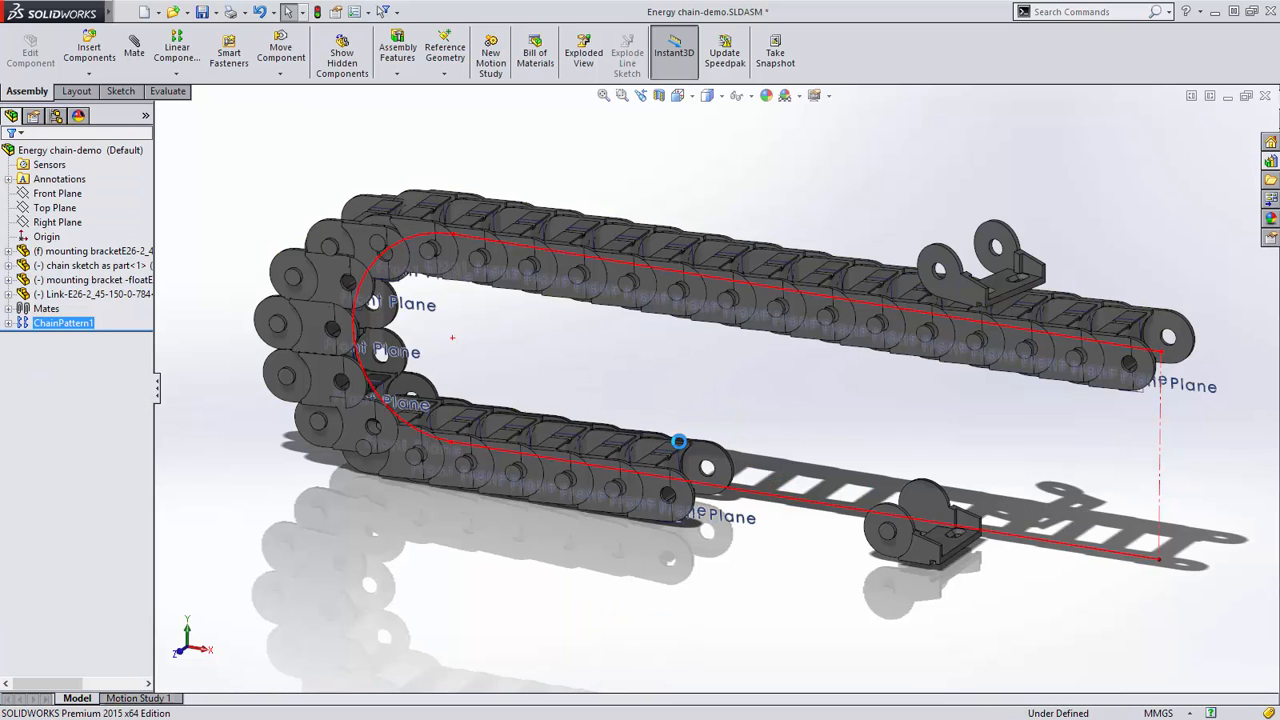
right_click(95, 265)
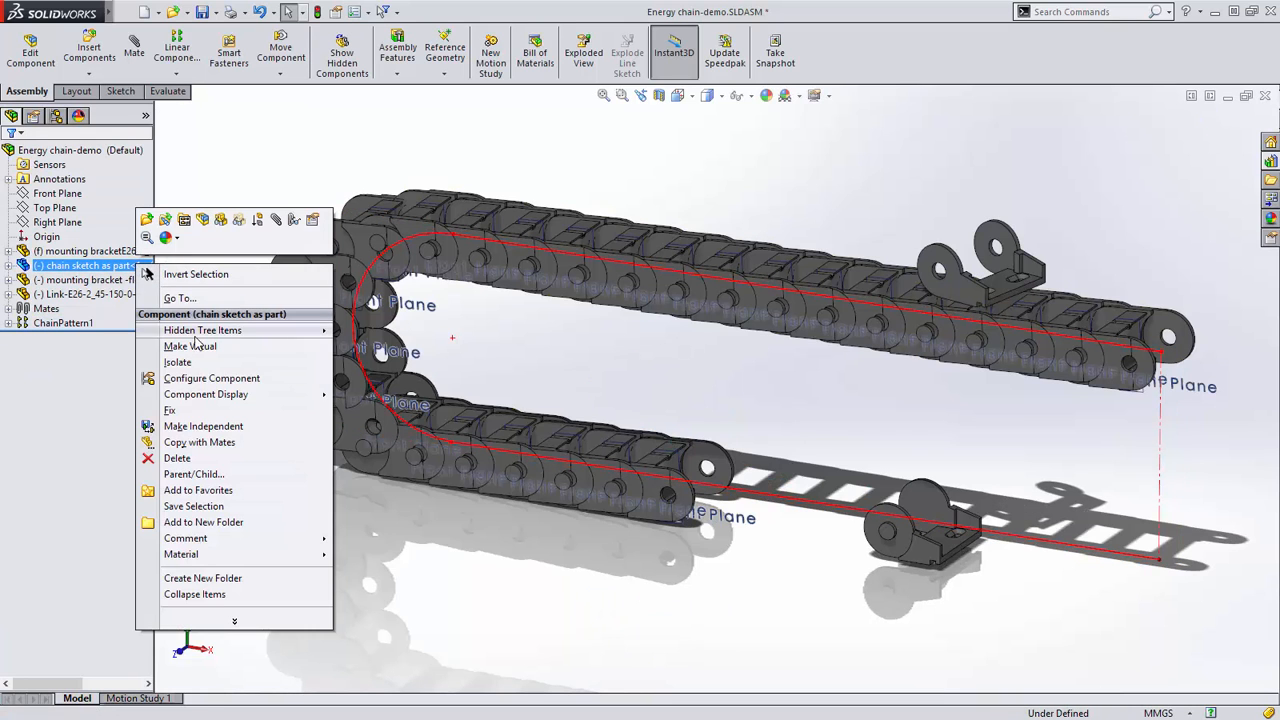
click(207, 403)
right_click(522, 366)
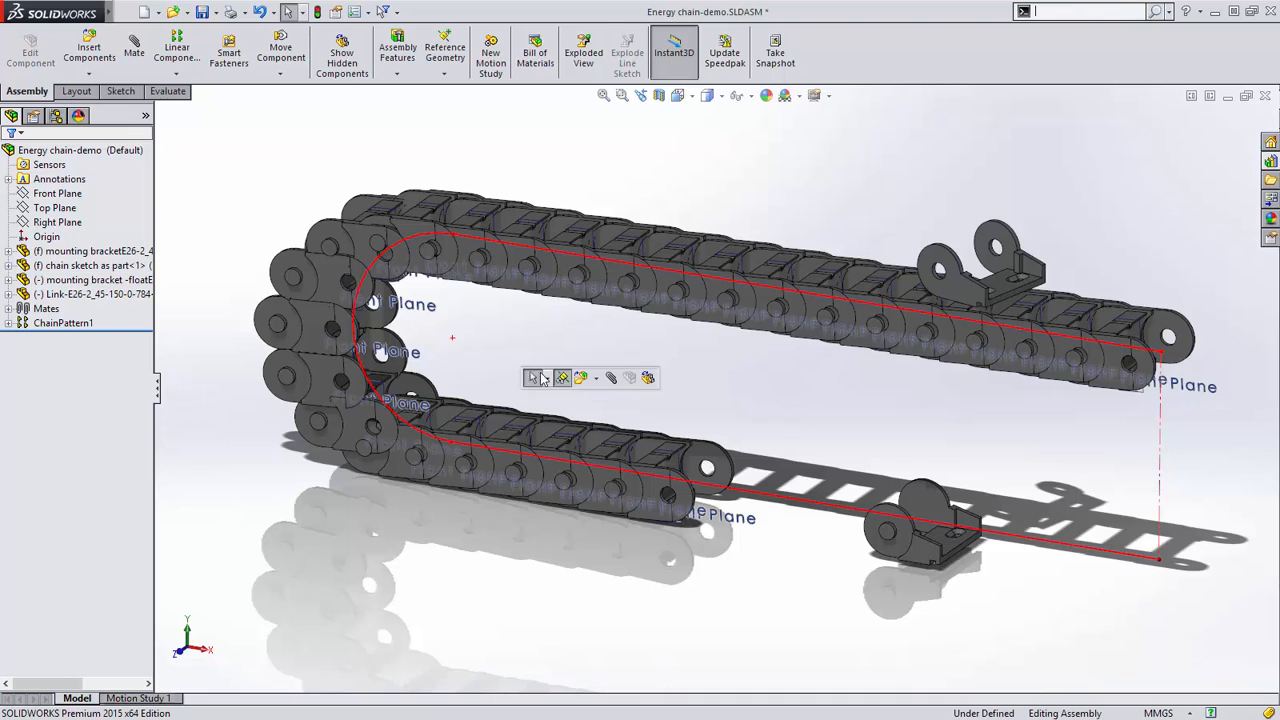
click(545, 380)
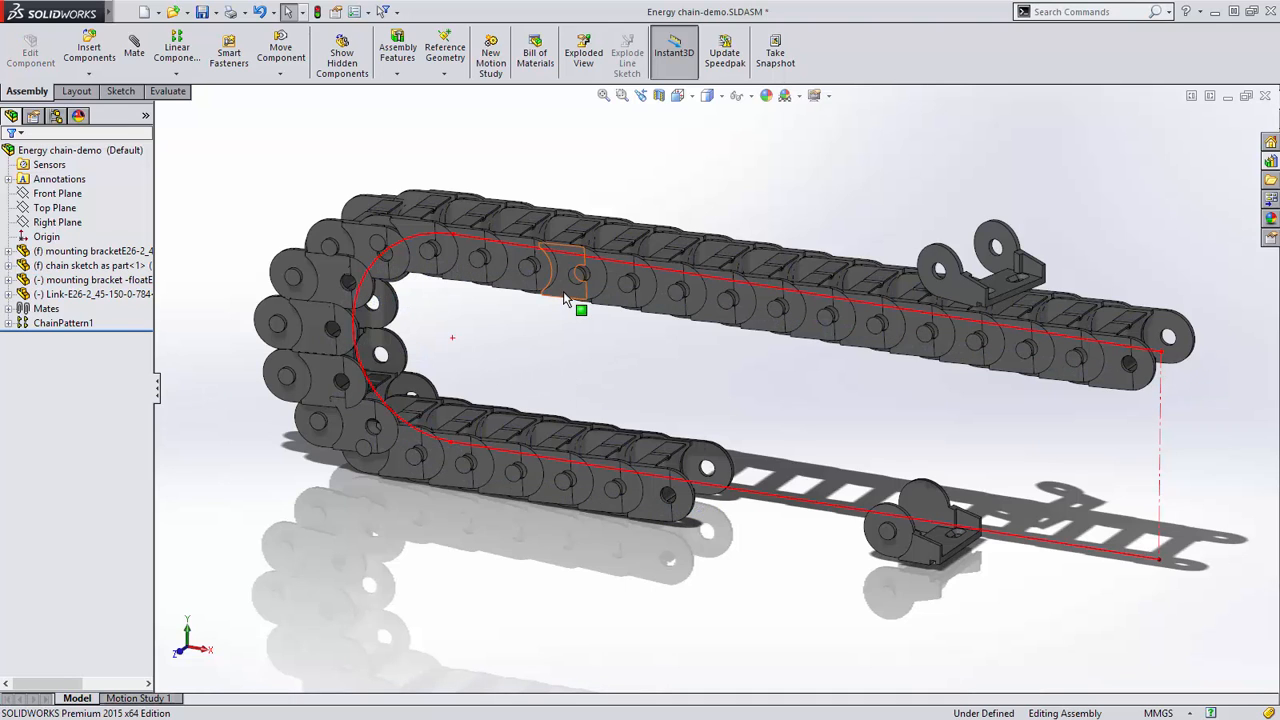
drag(565, 299, 484, 284)
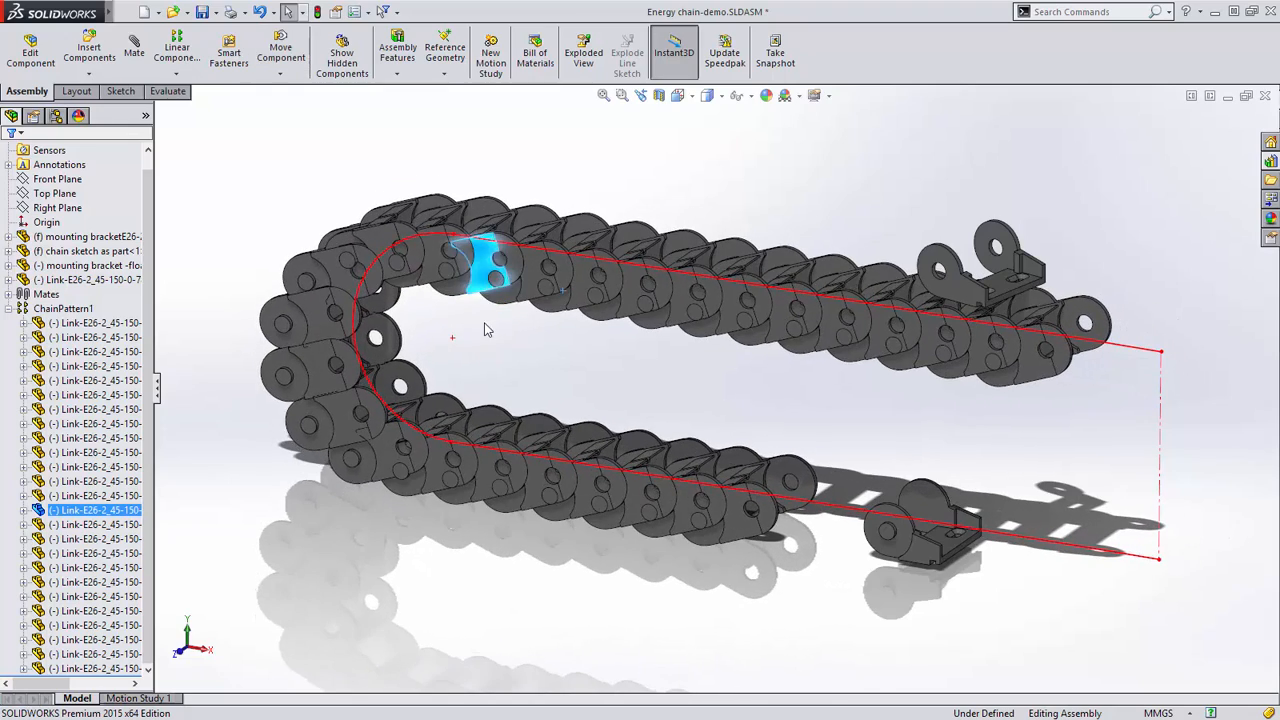
Re-edit the pattern with linkage pitch, 100 mm spacing and both pin edges, then flex a link
click(484, 329)
right_click(62, 308)
key(Escape)
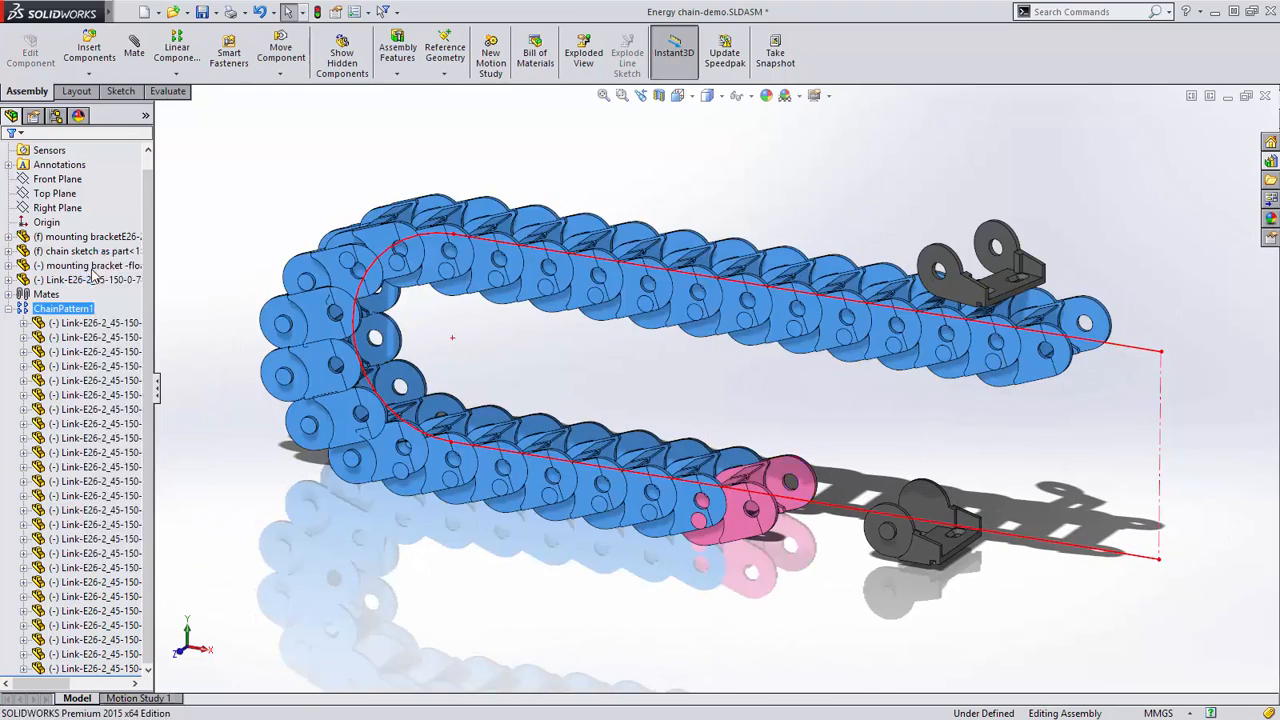
click(93, 271)
click(75, 208)
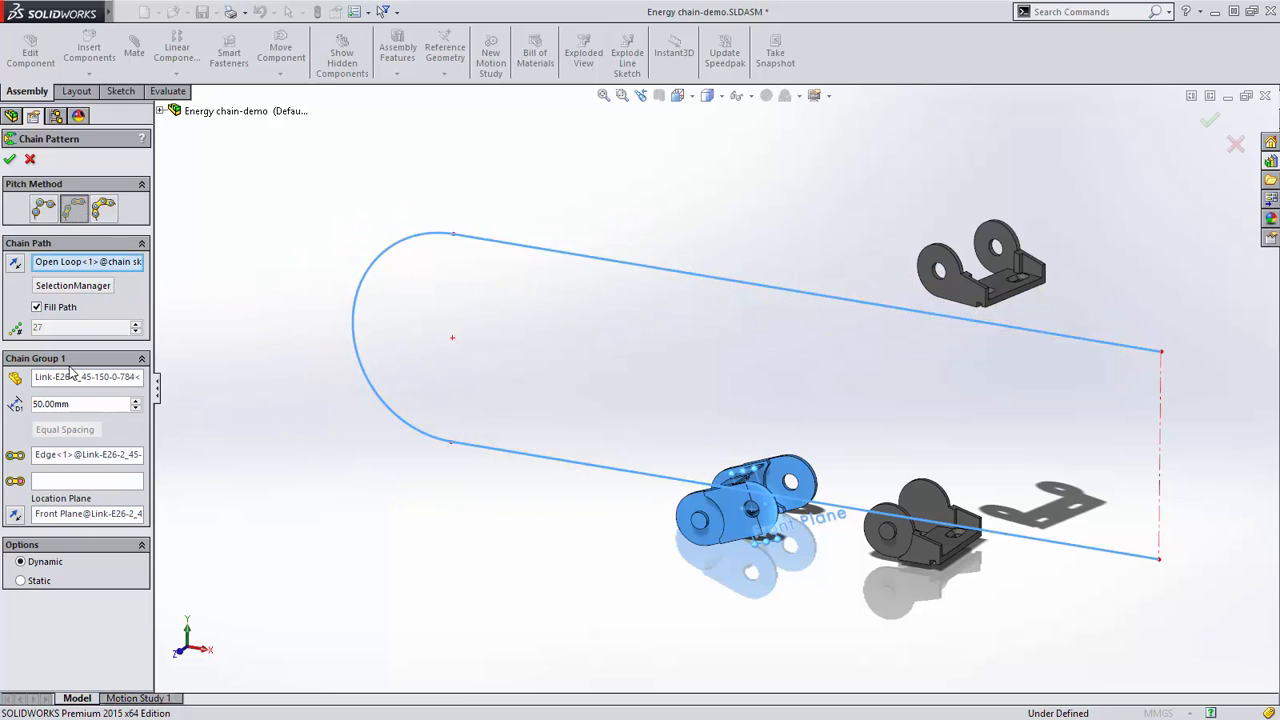
text(100)
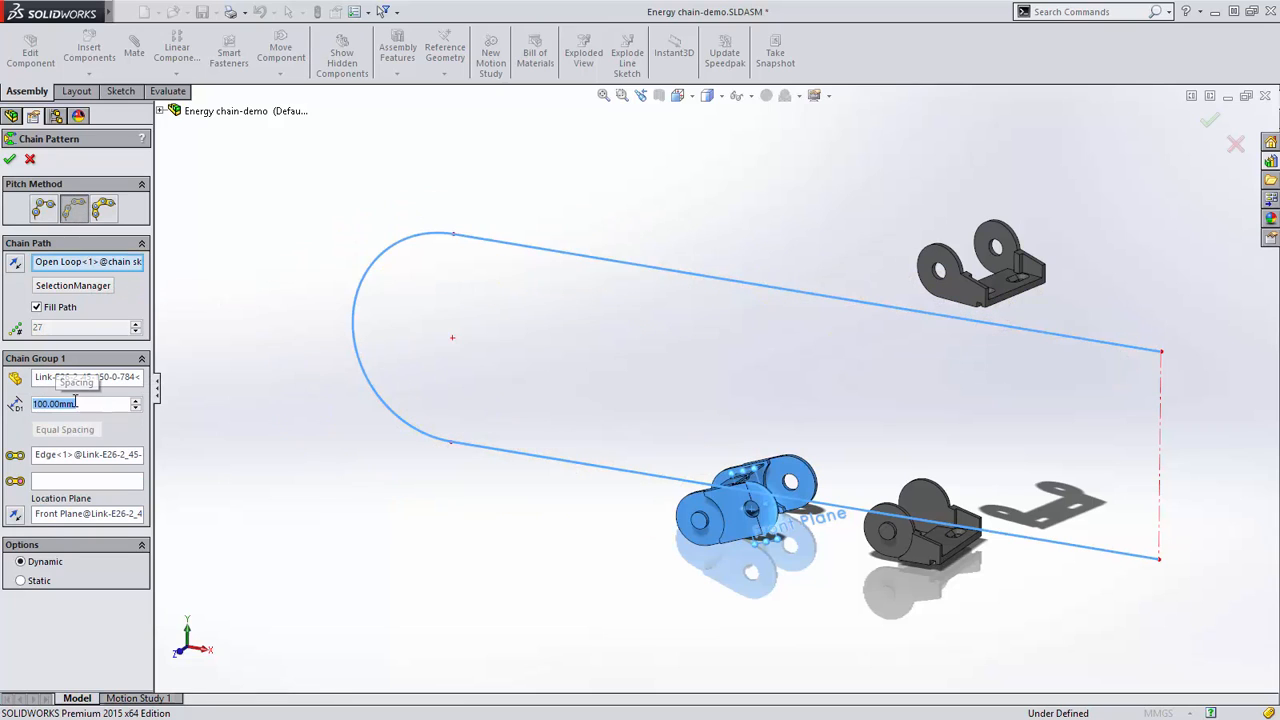
click(56, 482)
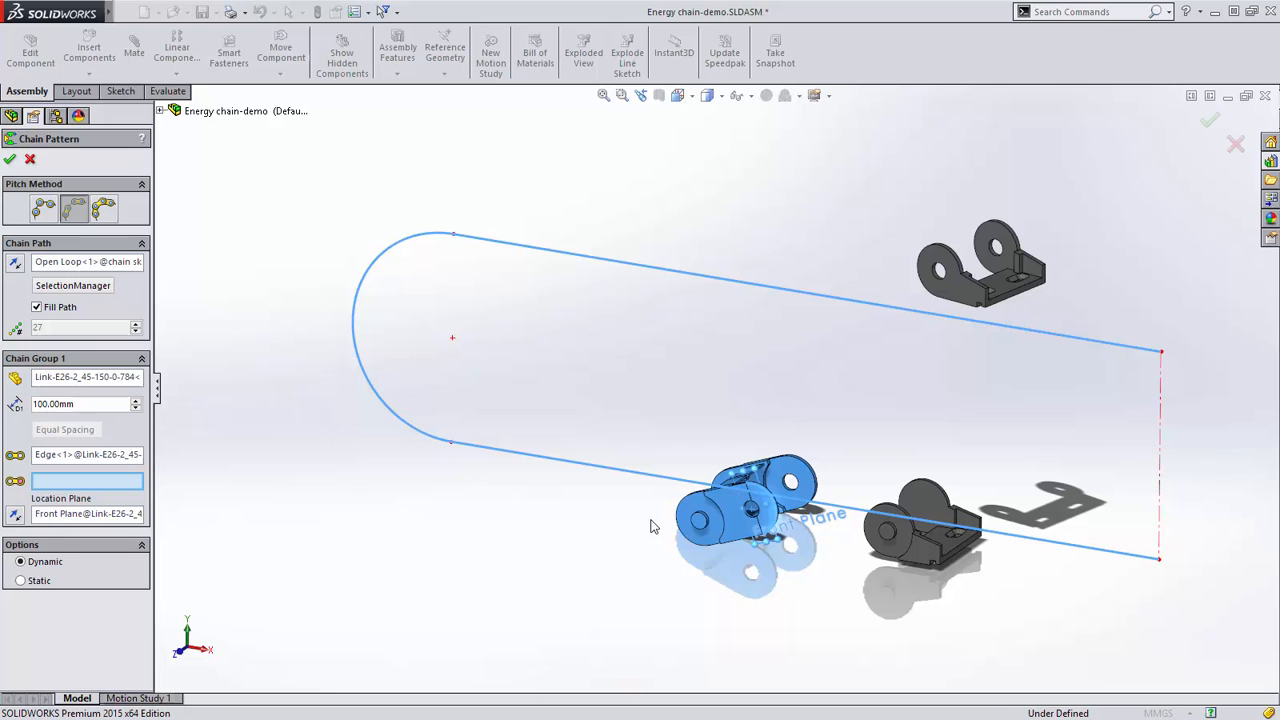
click(690, 535)
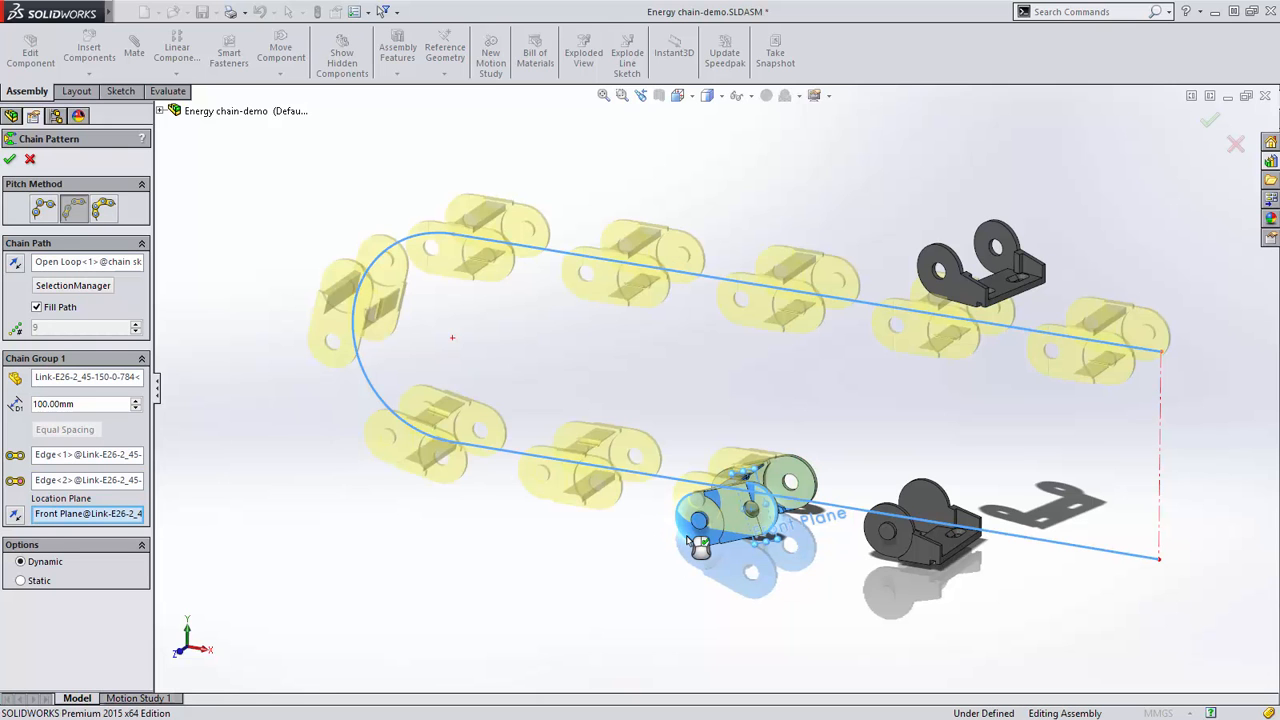
key(Return)
mouse_move(714, 534)
mouse_down()
mouse_move(1040, 545)
mouse_move(728, 535)
mouse_up()
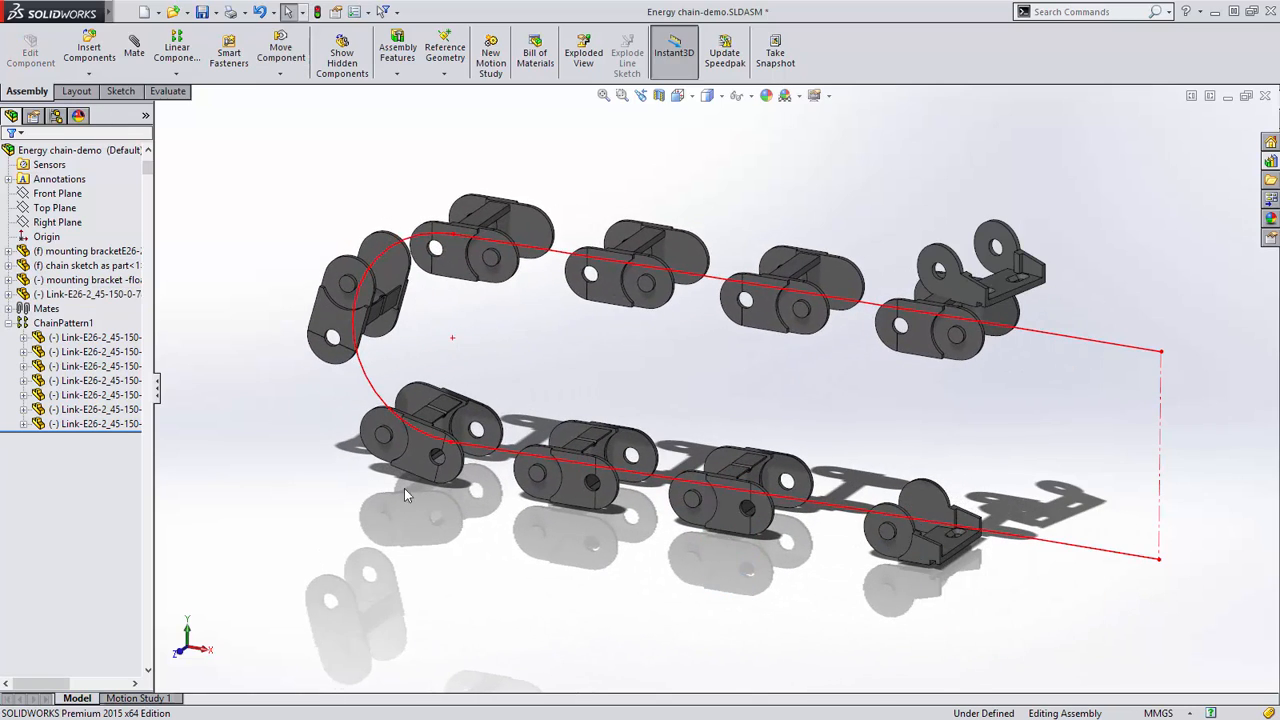
Edit ChainPattern1 to 19 connected links without Fill Path or Chain Group 2, then slide the chain
right_click(62, 323)
click(88, 280)
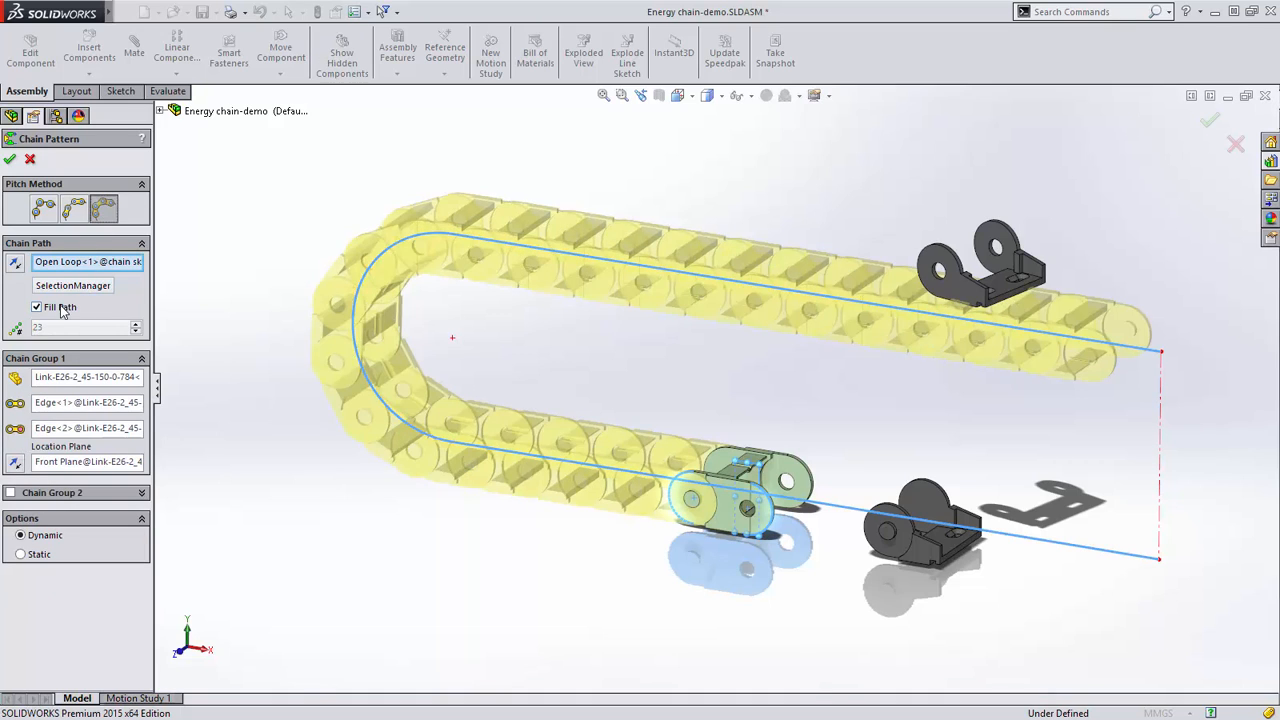
text(19)
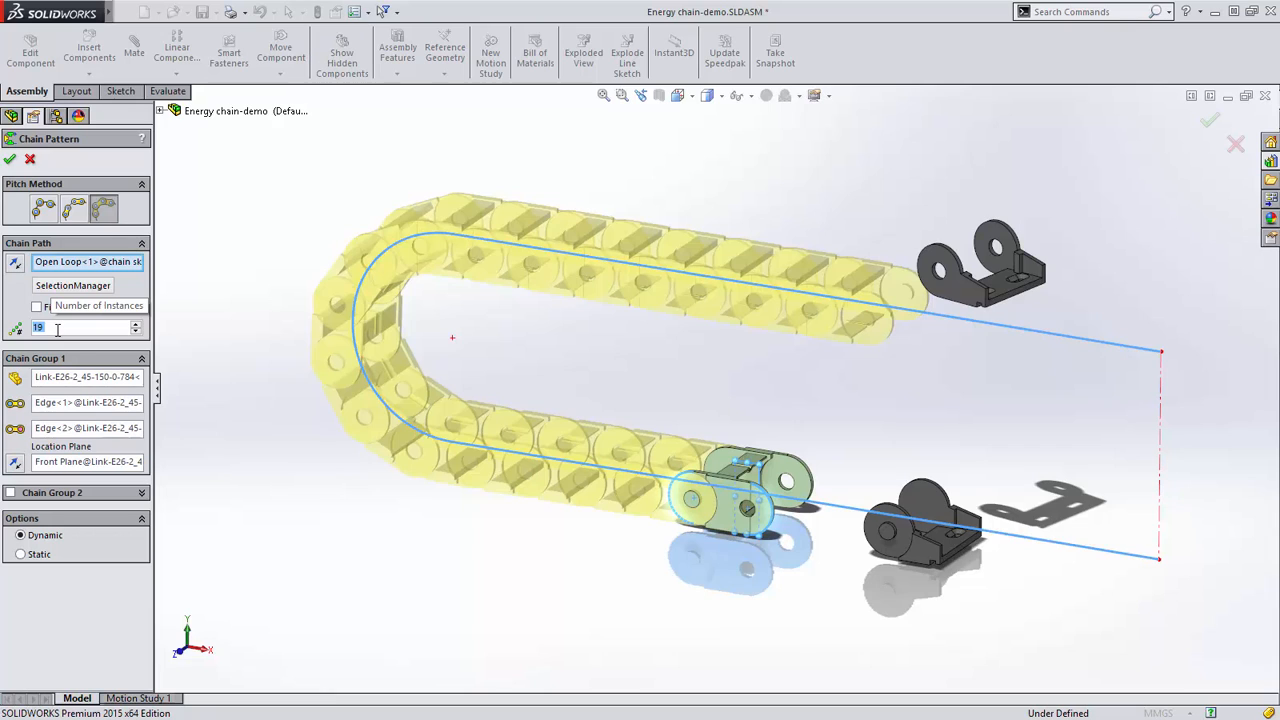
click(10, 493)
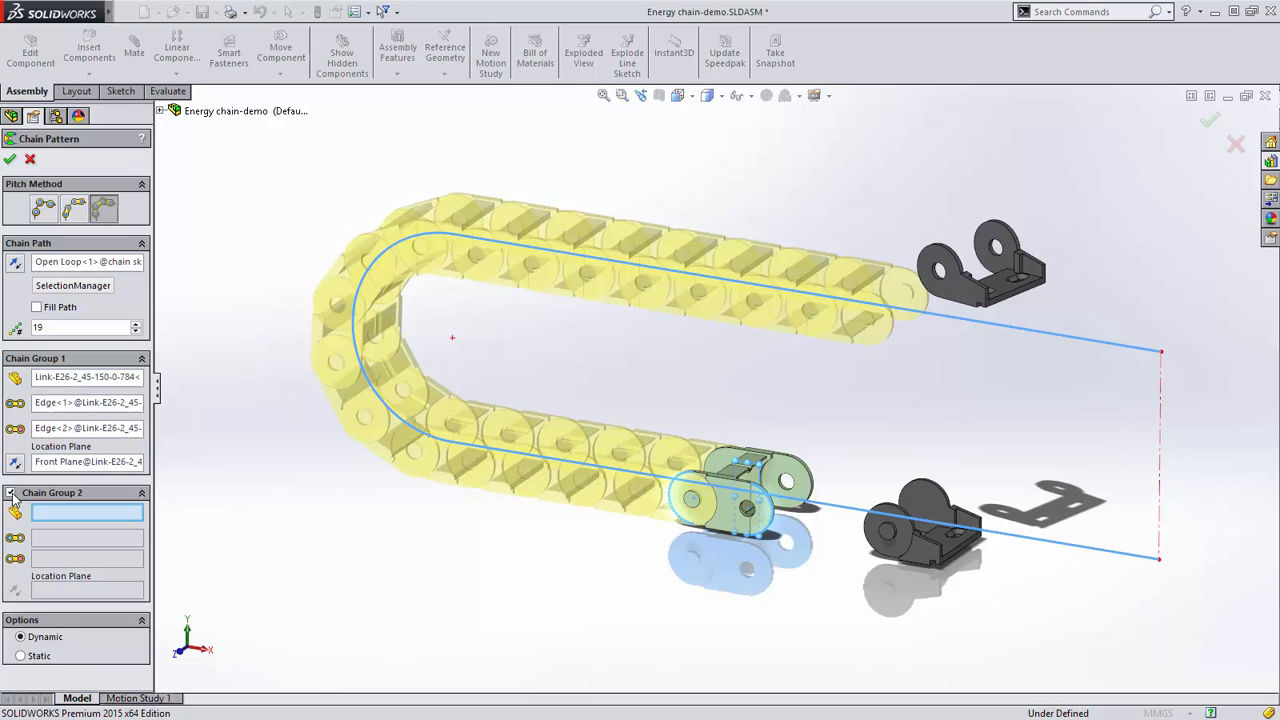
click(10, 493)
click(10, 160)
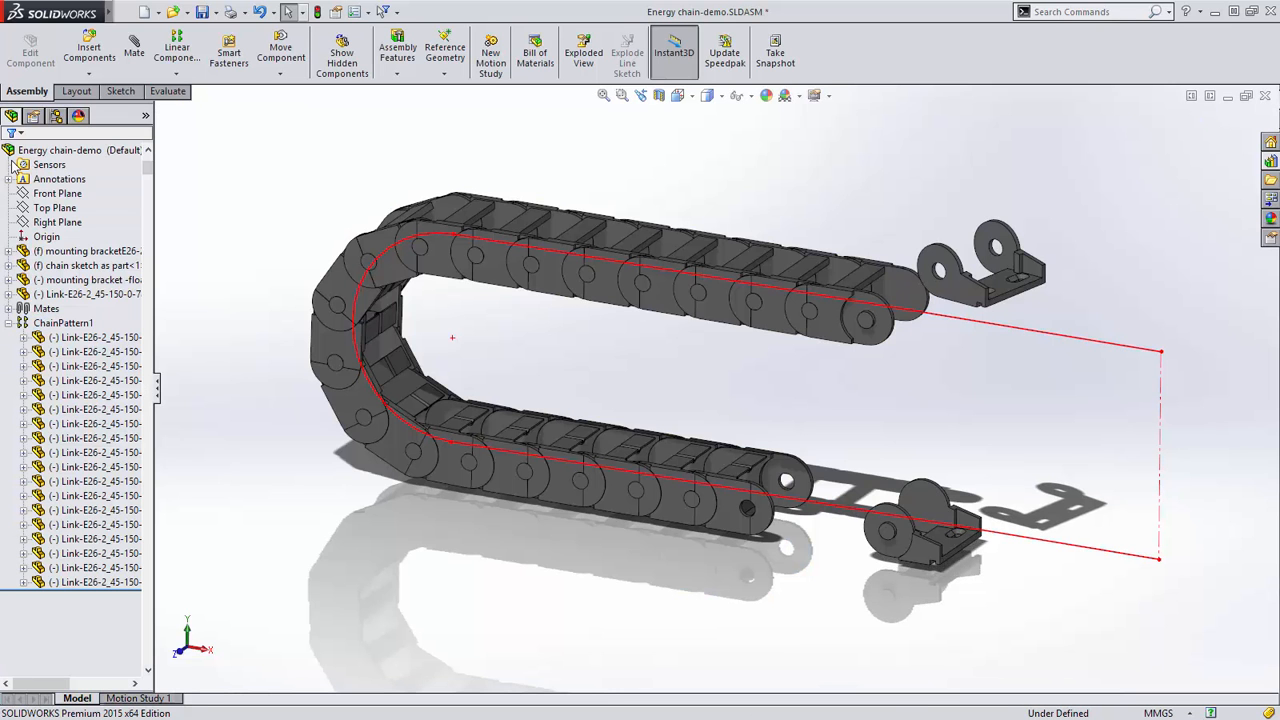
drag(672, 520, 818, 535)
Mate the end link's circular edge concentric with the bracket hole
key(Escape)
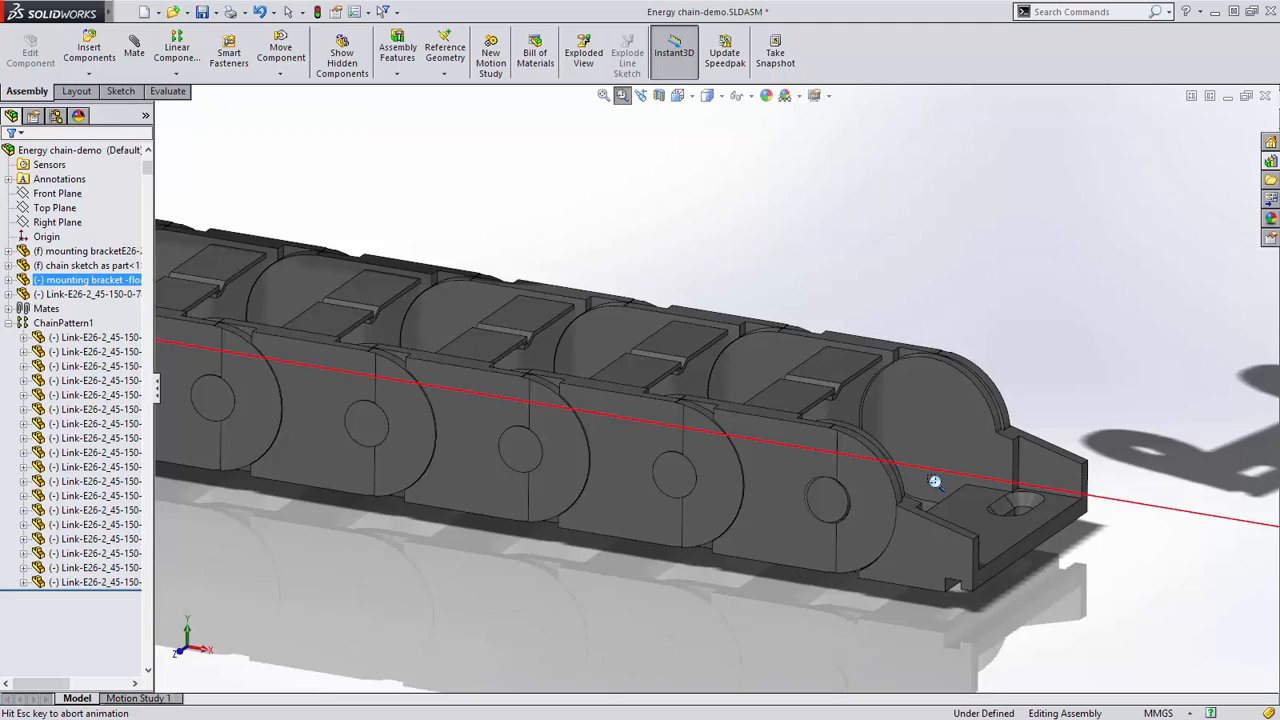
scroll(930, 490, down, 8)
click(878, 408)
ctrl+click(880, 410)
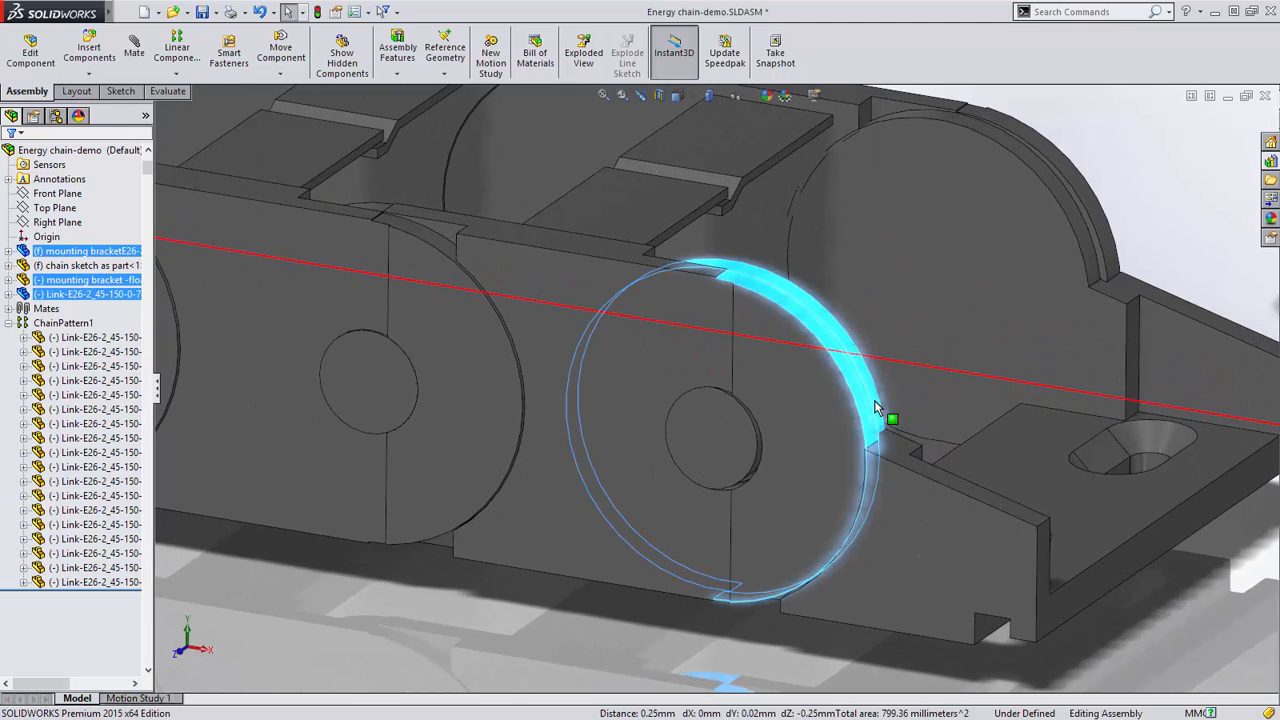
click(980, 398)
scroll(813, 369, up, 8)
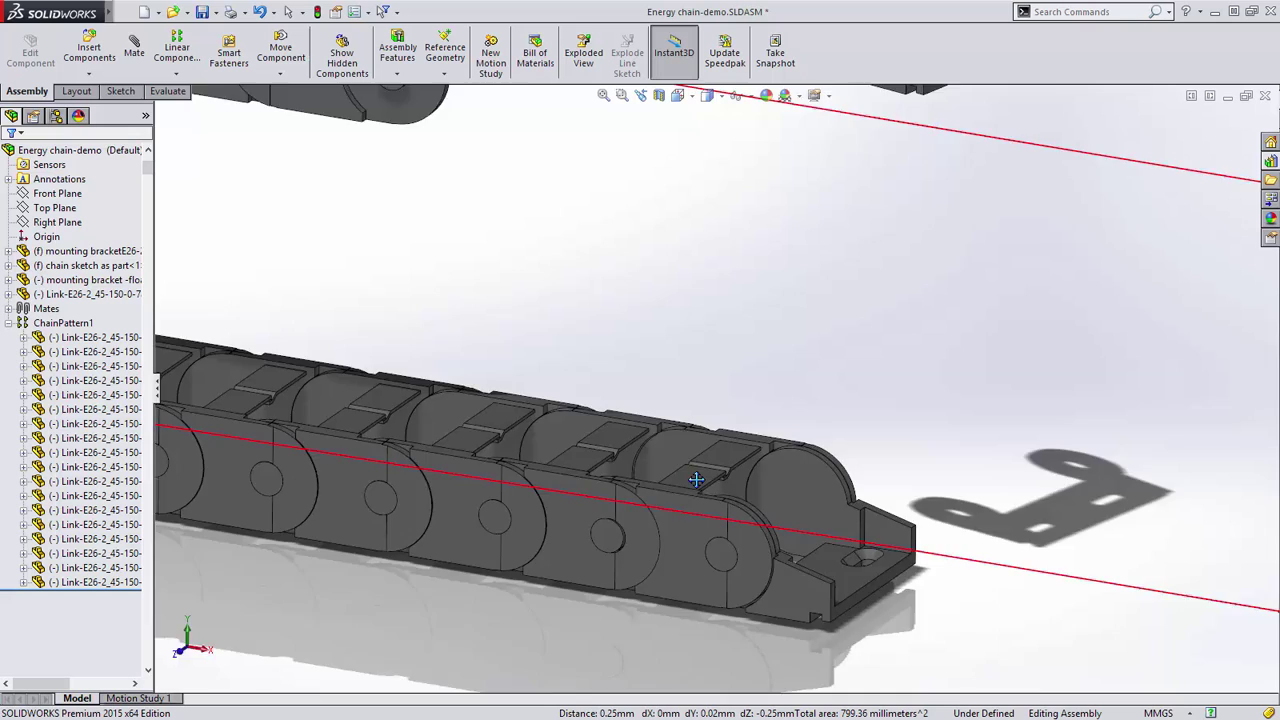
Drag the loose bracket onto the chain's upper end link so the assembly is fully defined
ctrl+middle_drag(740, 400, 703, 661)
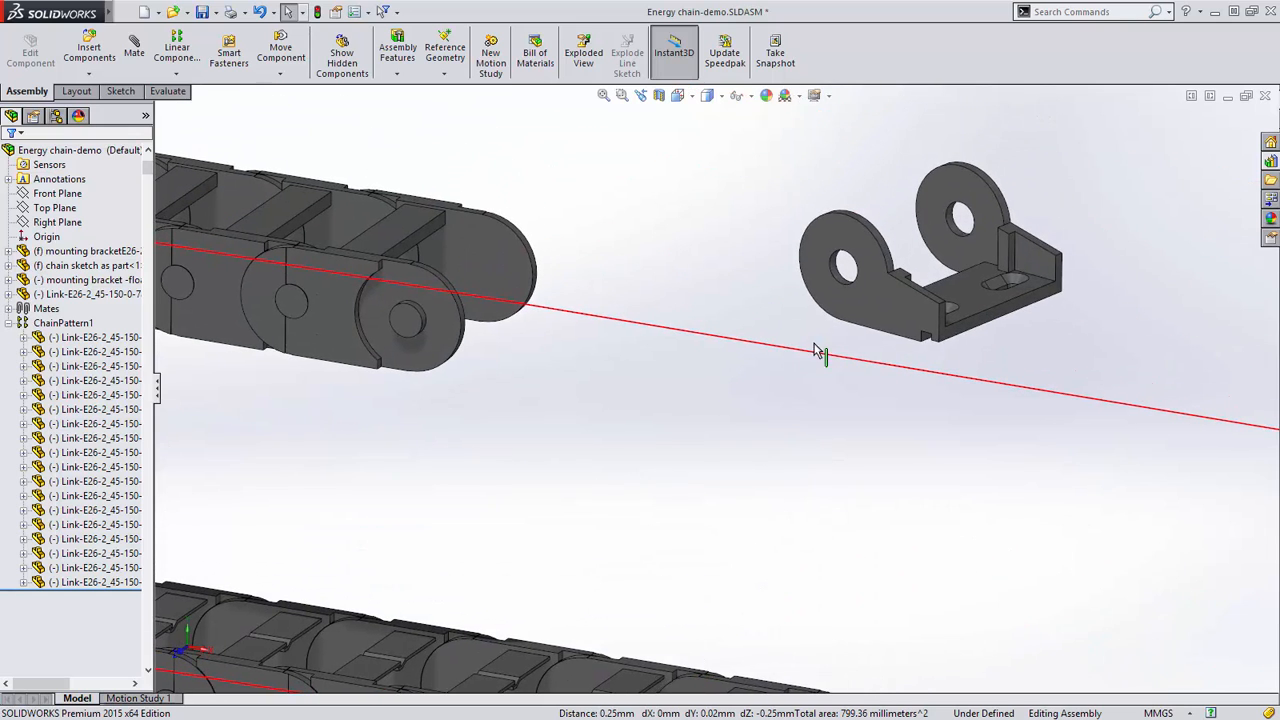
drag(847, 265, 448, 342)
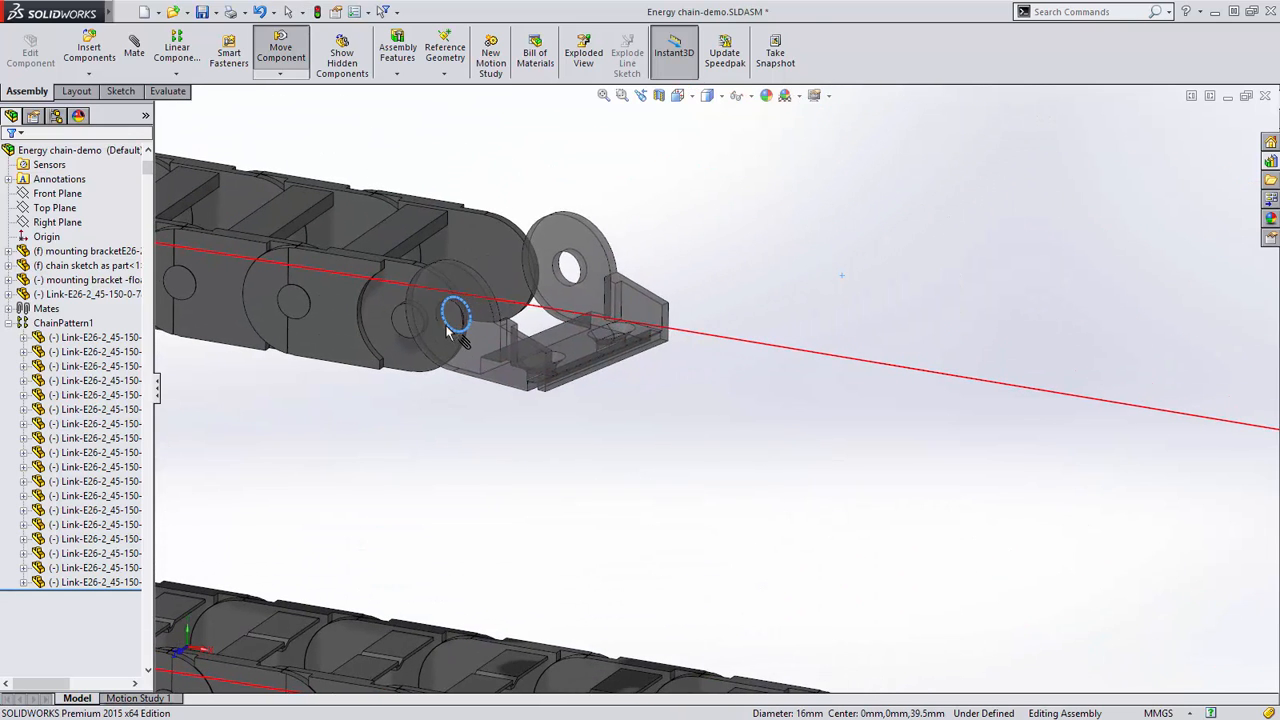
scroll(448, 342, up, 6)
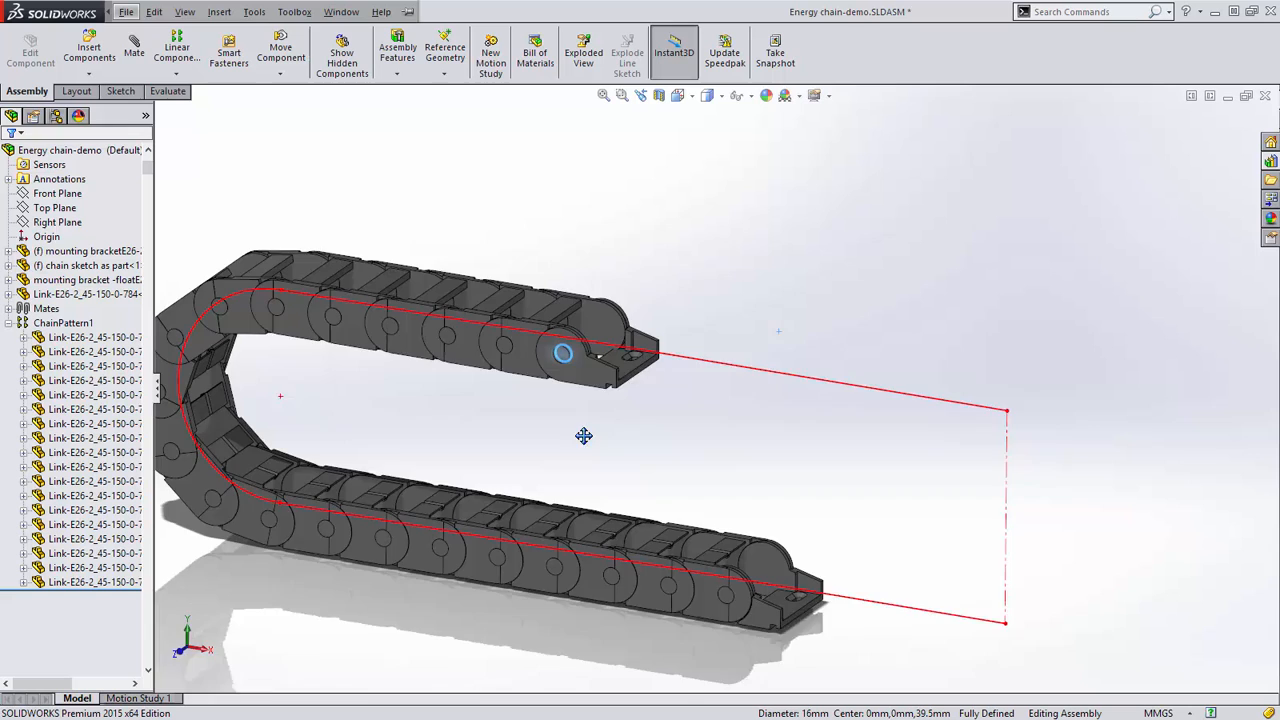
ctrl+middle_drag(580, 436, 650, 375)
Float the chain sketch part and drag the upper bracket so the chain unrolls along its path
right_click(85, 265)
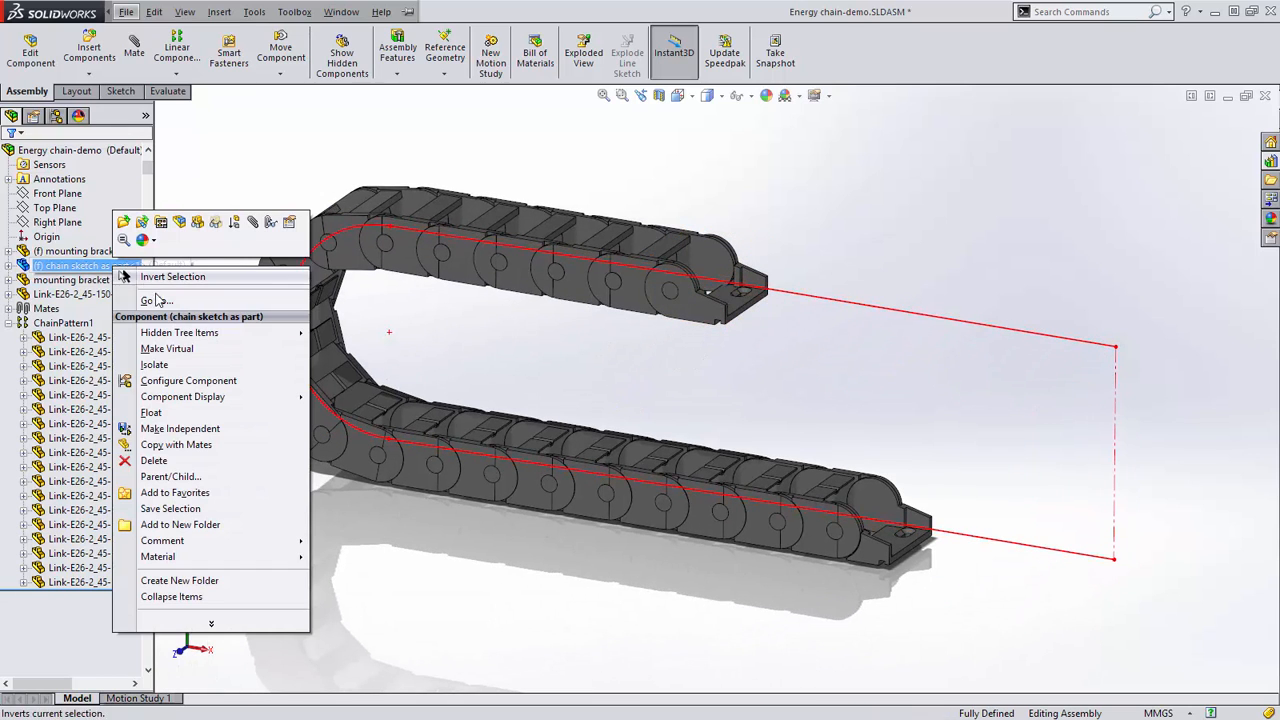
click(151, 412)
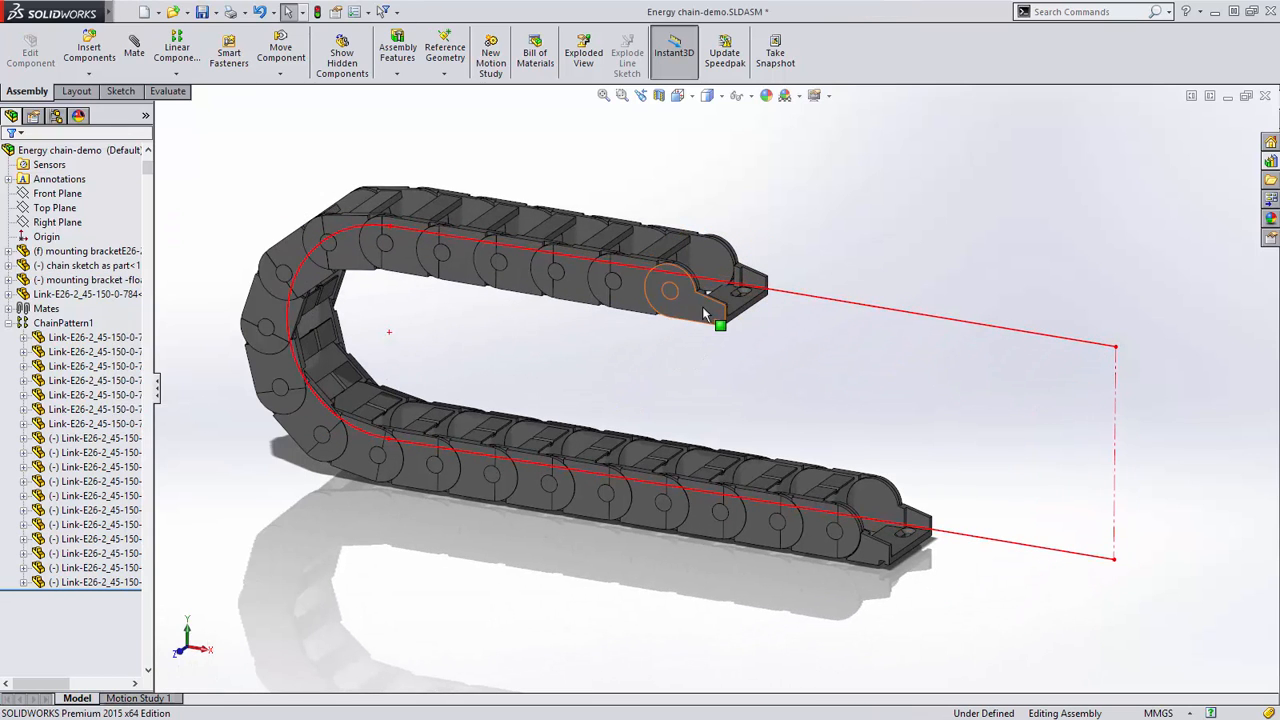
drag(703, 313, 847, 370)
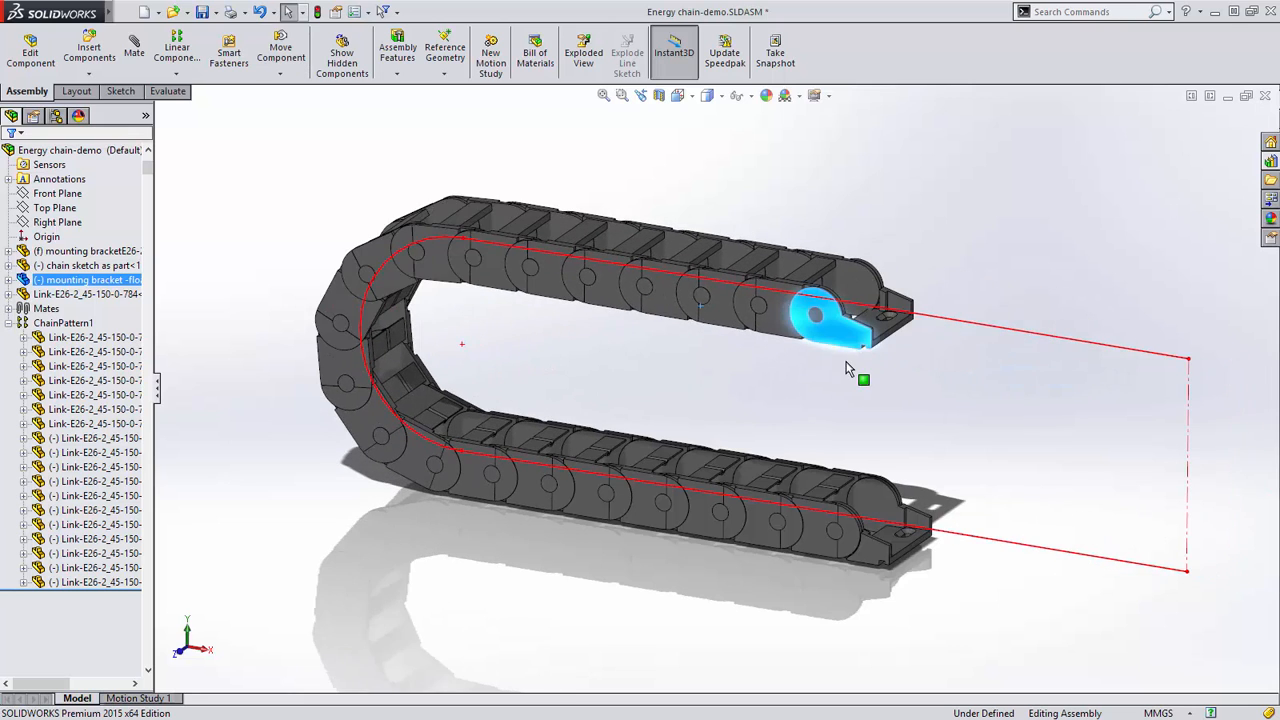
scroll(845, 377, down, 3)
mouse_move(795, 350)
mouse_down()
mouse_move(1193, 425)
mouse_move(562, 340)
mouse_move(357, 286)
mouse_up()
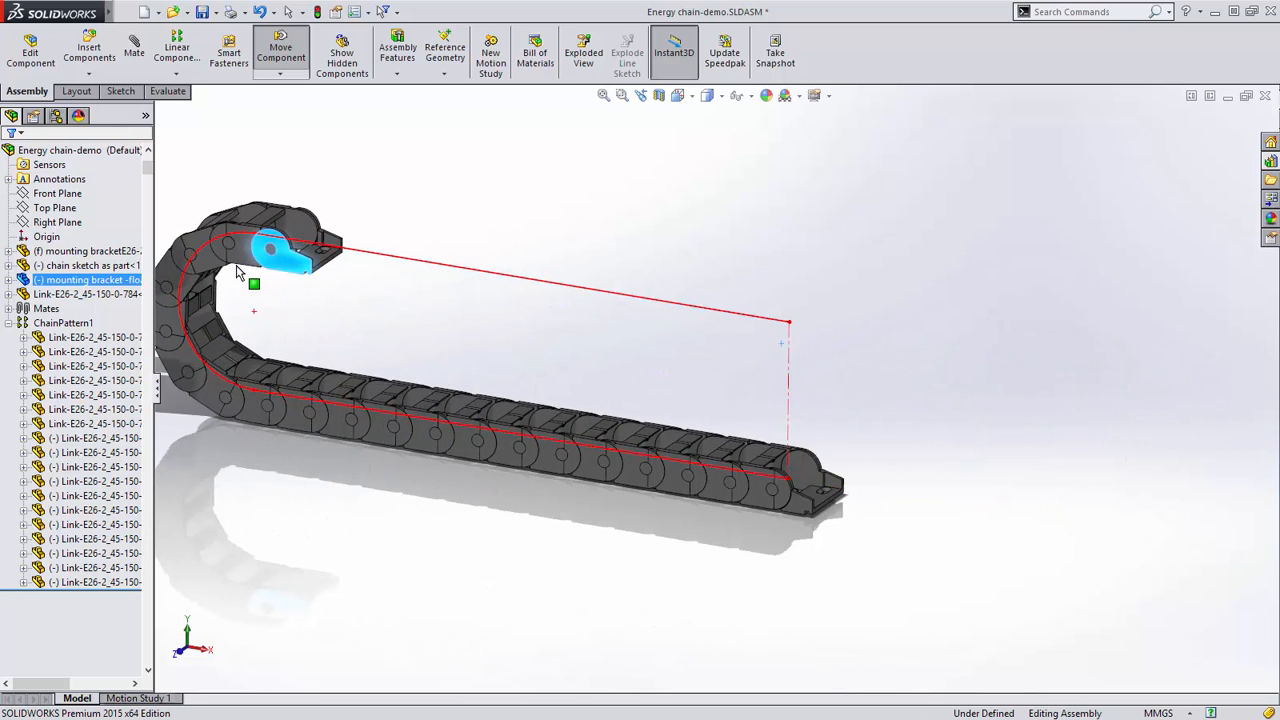
drag(482, 318, 610, 360)
Switch to gantry.SLDASM and slide Linear actuator<1> along the table
key(Escape)
key(ctrl+Tab)
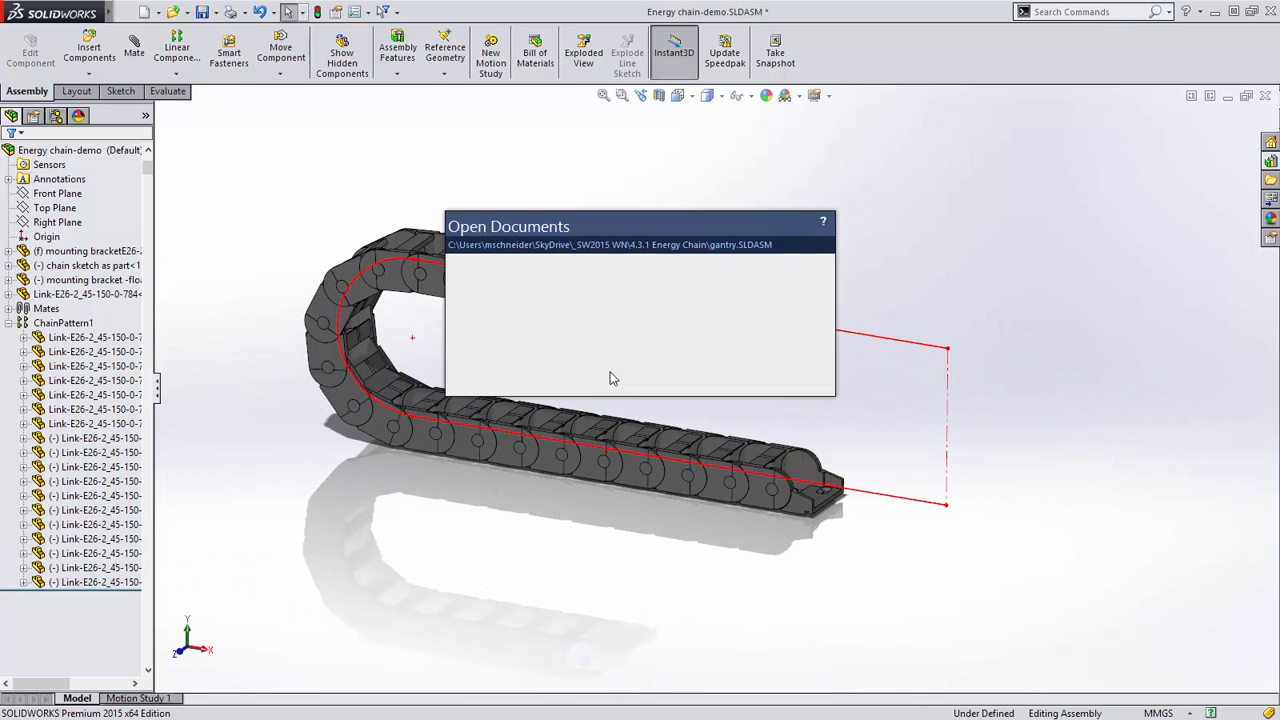
click(641, 330)
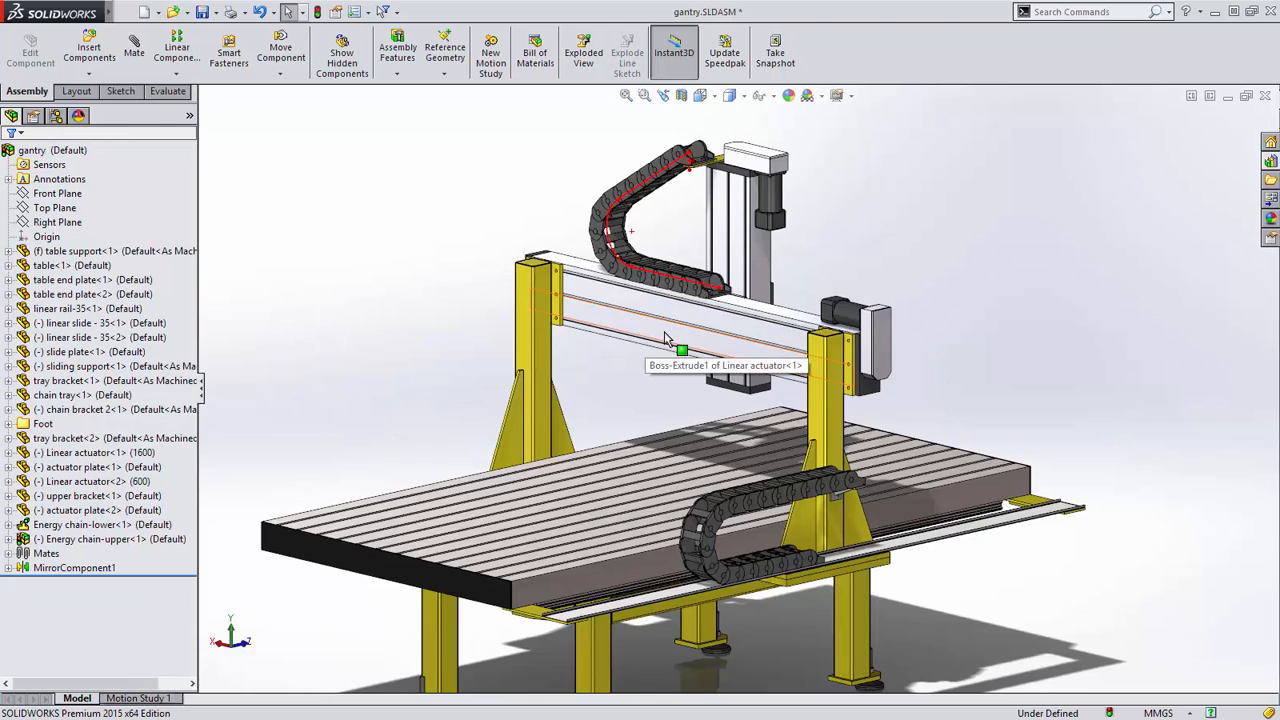
click(630, 340)
mouse_move(630, 350)
mouse_down()
mouse_move(652, 357)
mouse_move(585, 372)
mouse_up()
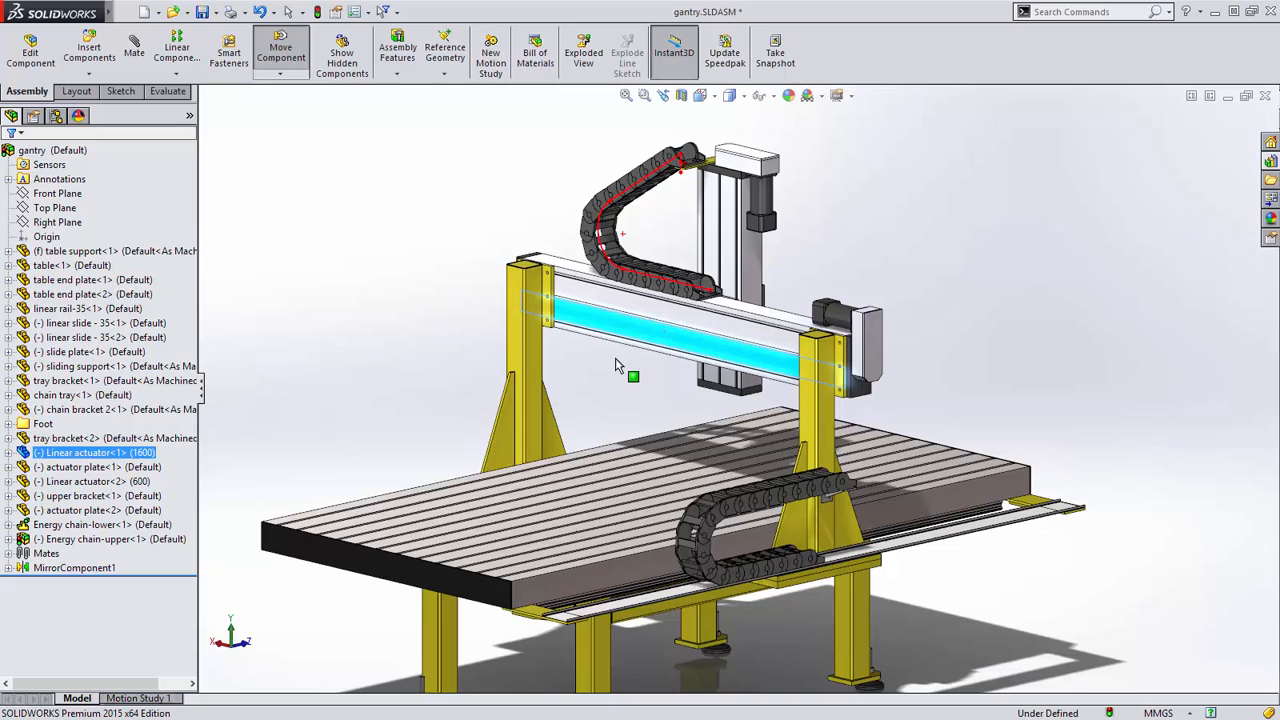
key(Escape)
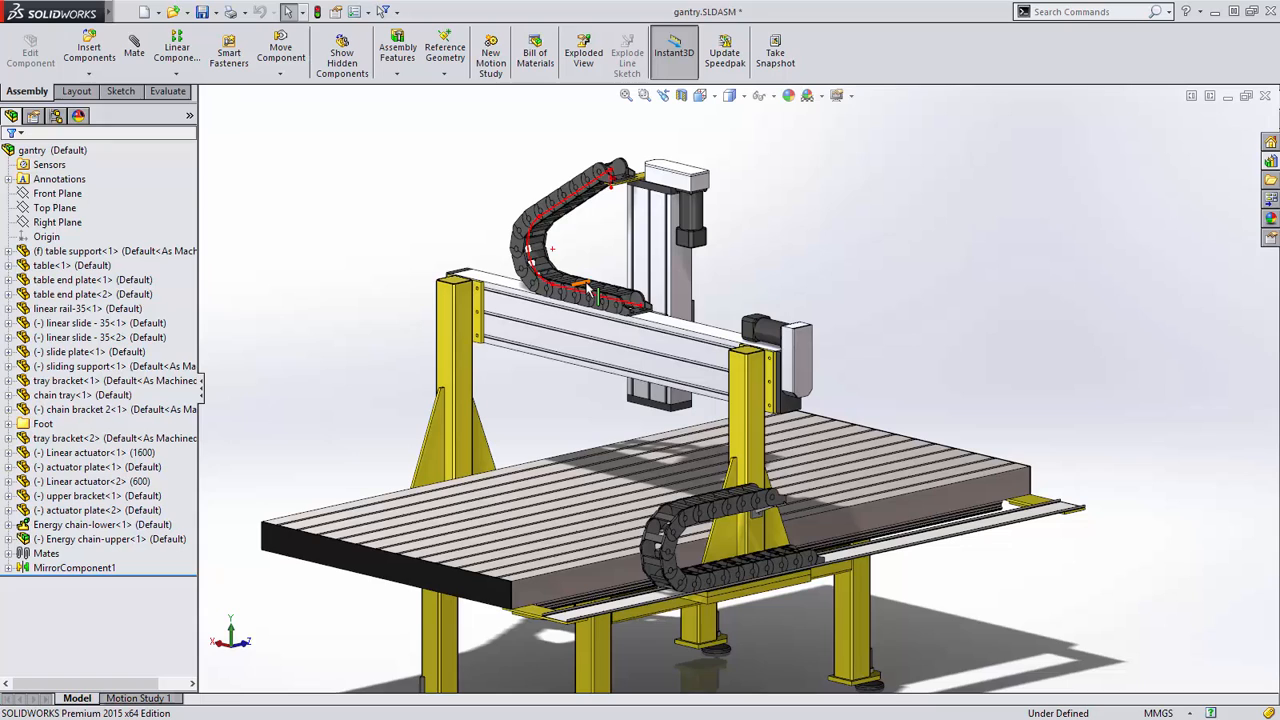
Slide Linear actuator<2> along the gantry beam and back so its energy chain flexes
drag(620, 268, 565, 262)
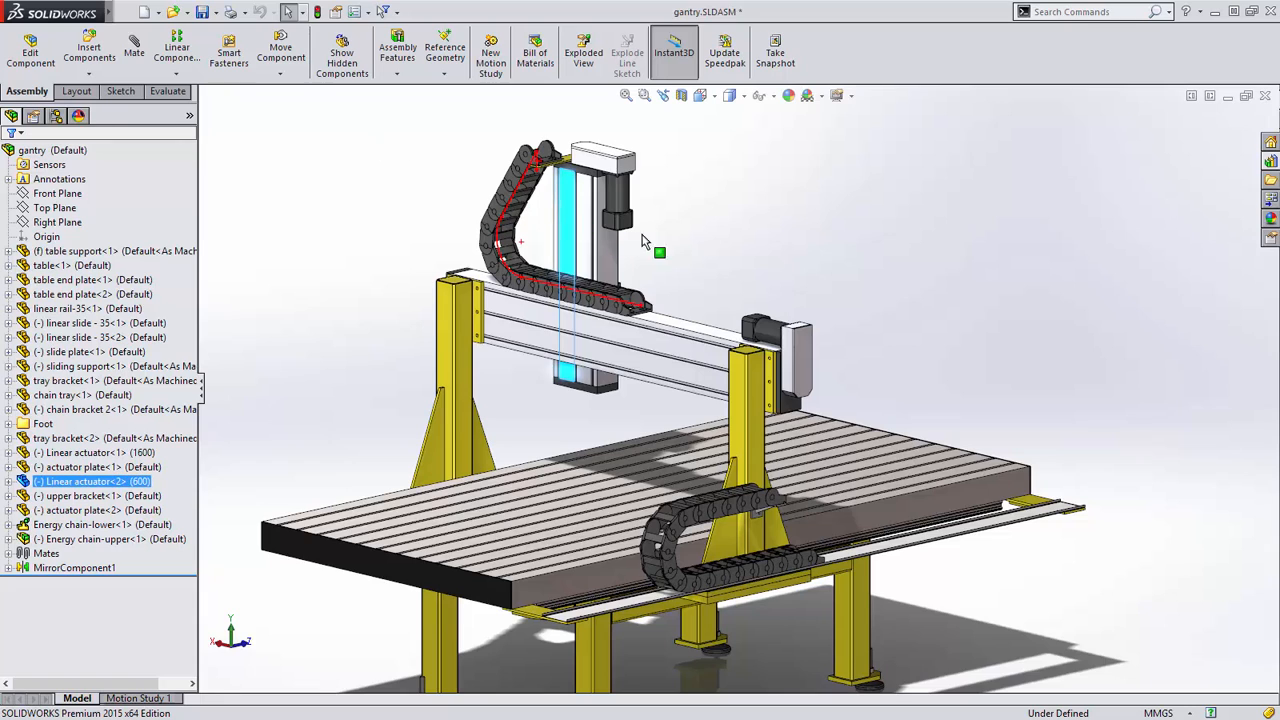
drag(565, 213, 715, 255)
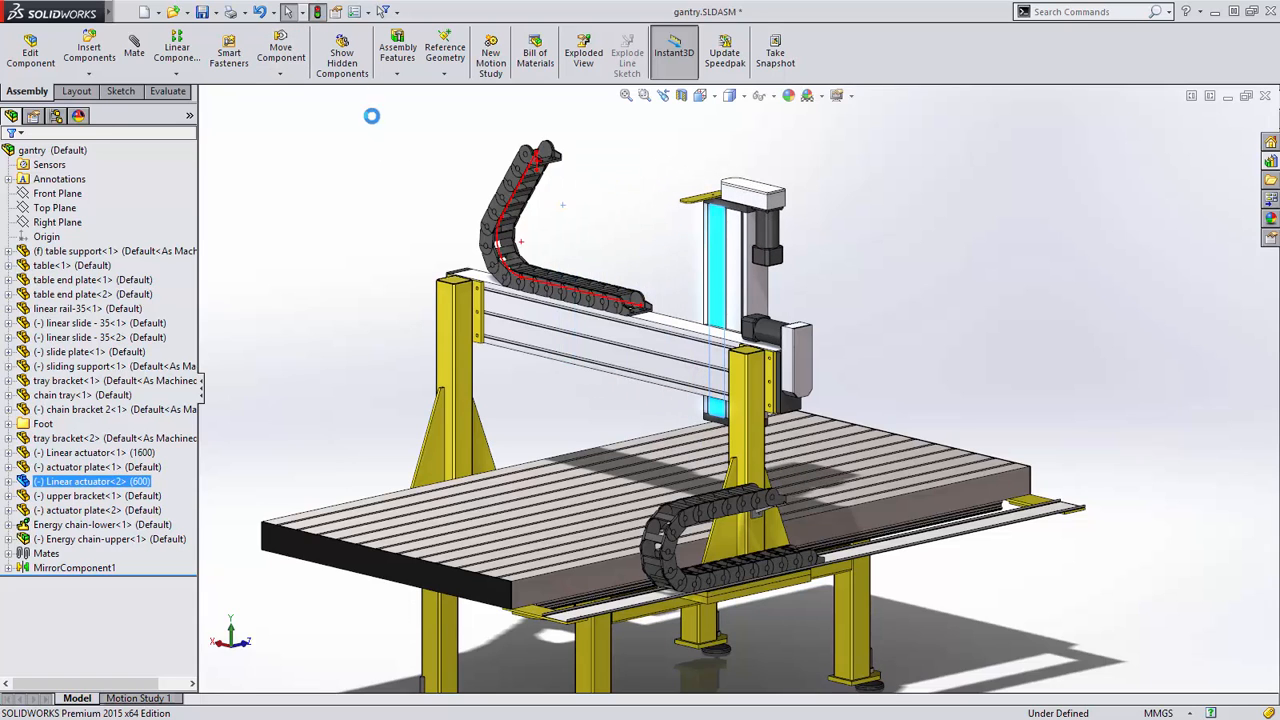